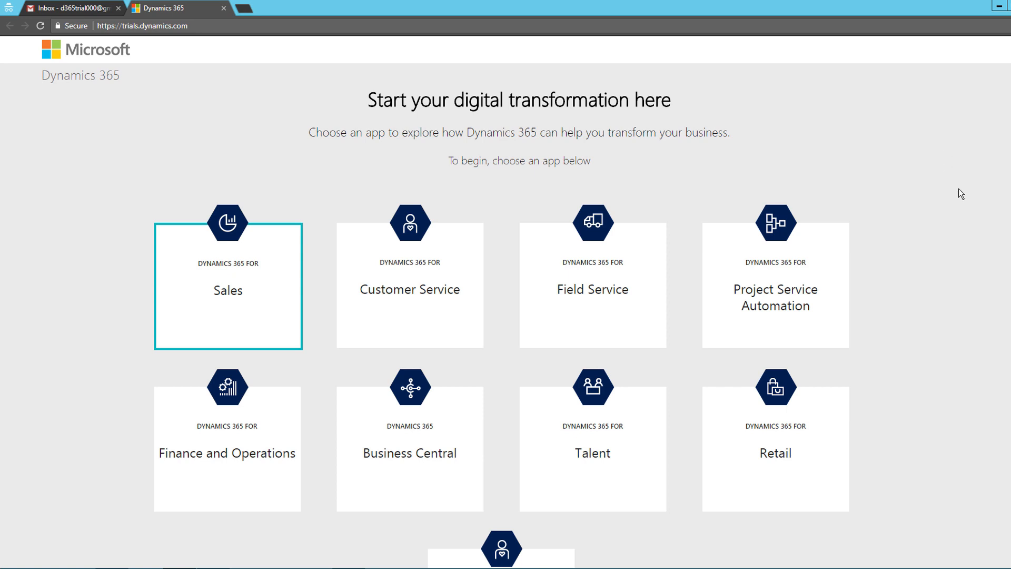
scroll(959, 189, down, 2)
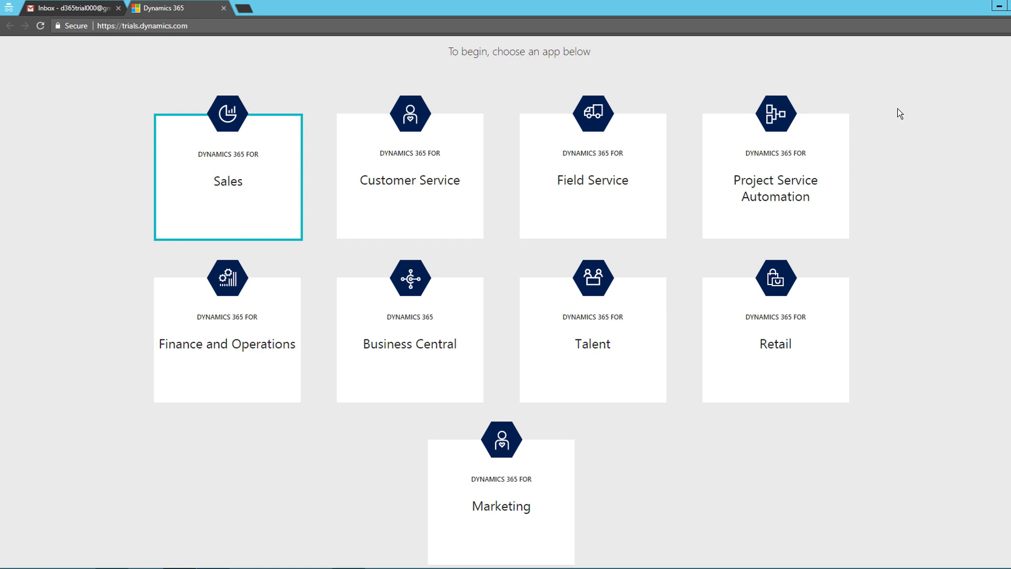
scroll(900, 114, down, 3)
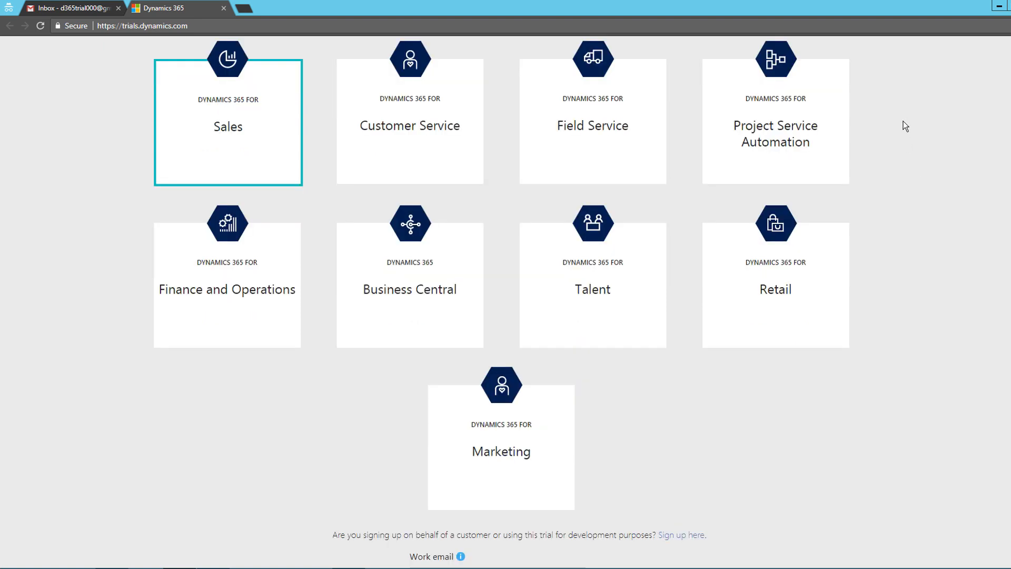
scroll(905, 124, up, 2)
scroll(944, 233, down, 1)
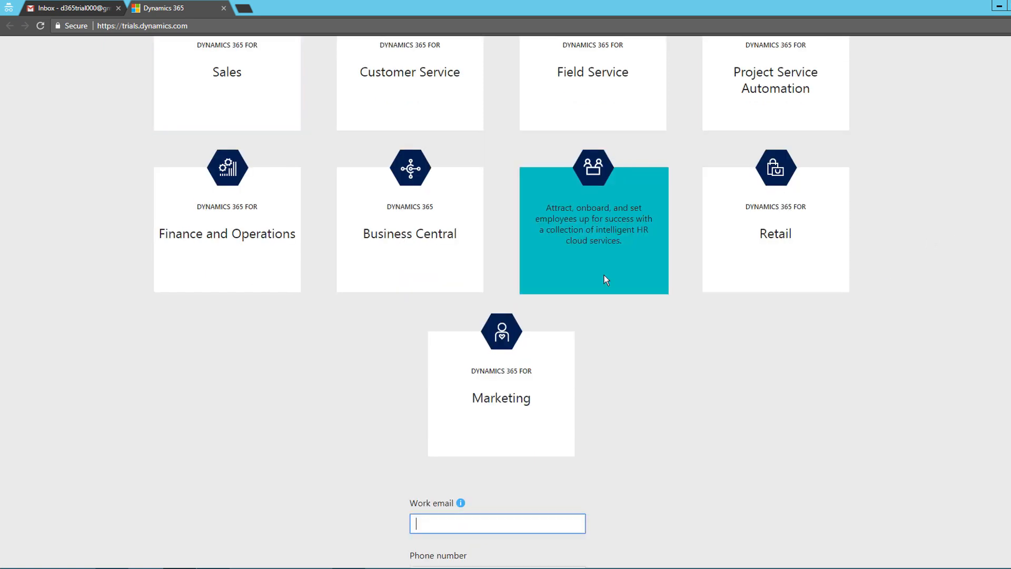
scroll(828, 270, up, 4)
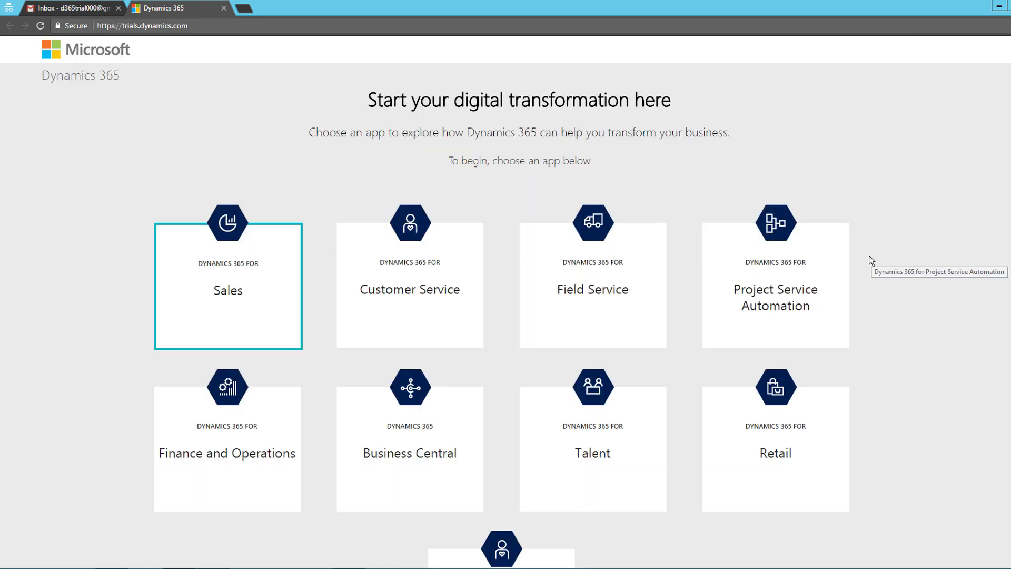
click(172, 289)
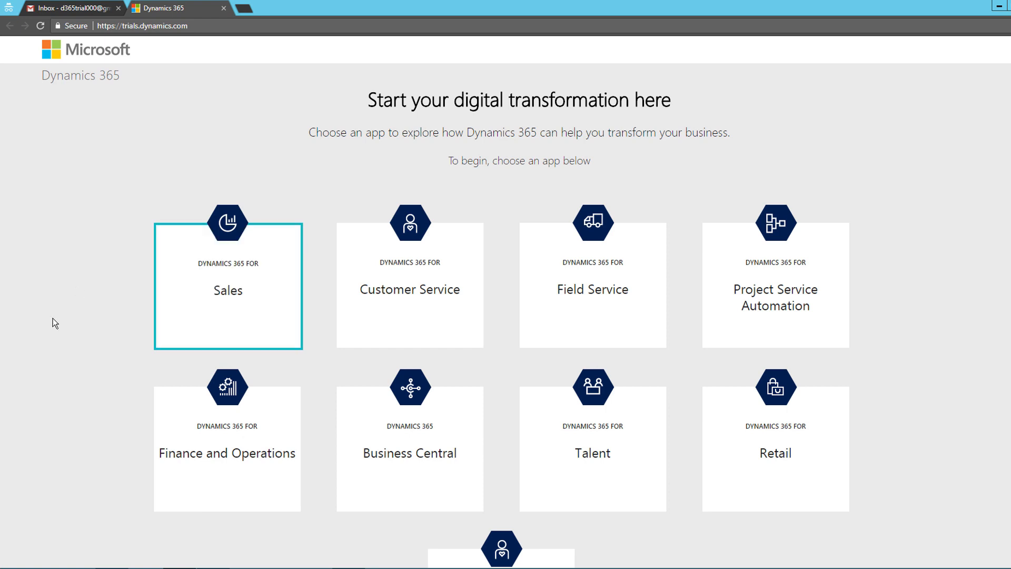
scroll(75, 314, down, 4)
scroll(76, 314, down, 3)
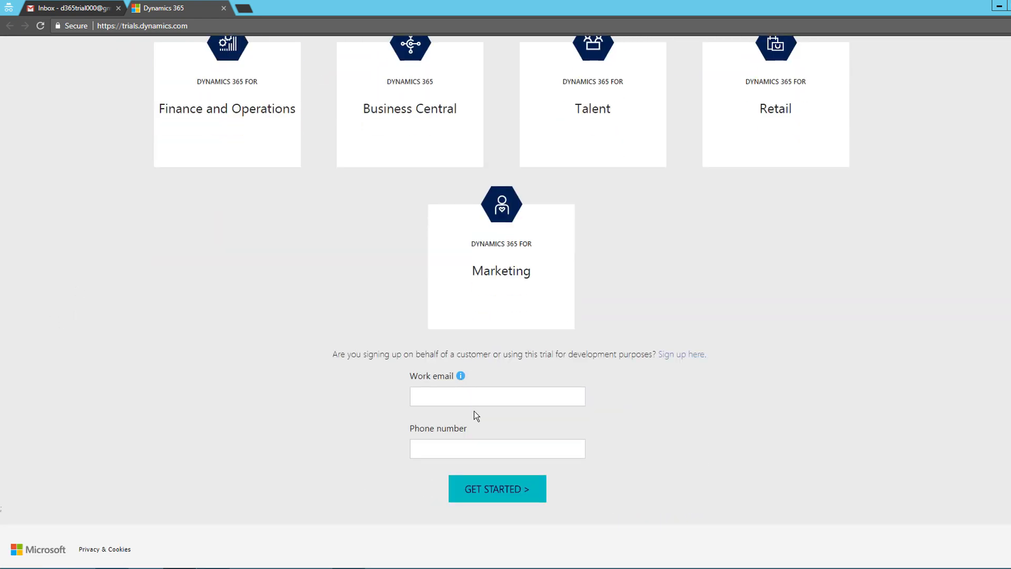
click(459, 454)
click(368, 403)
drag(654, 355, 566, 356)
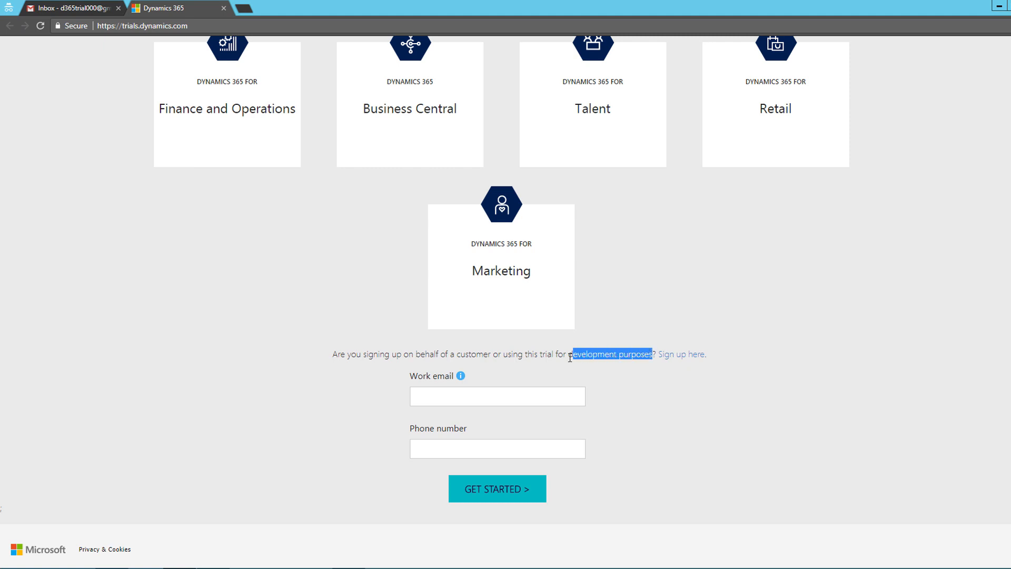
click(533, 355)
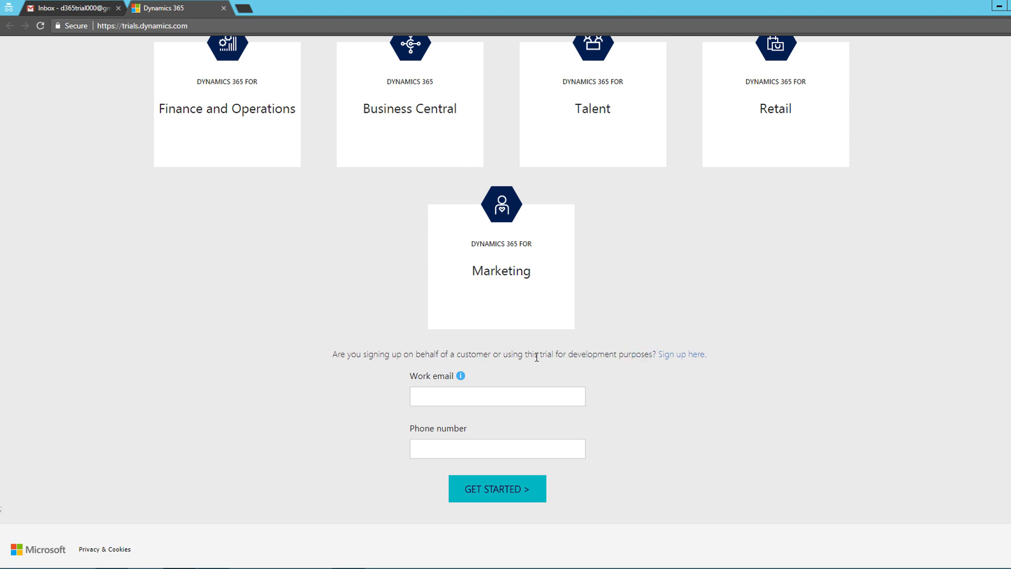
Choose to sign up and answer 'No, continue signing up' to the partner/Microsoft employee question
click(685, 356)
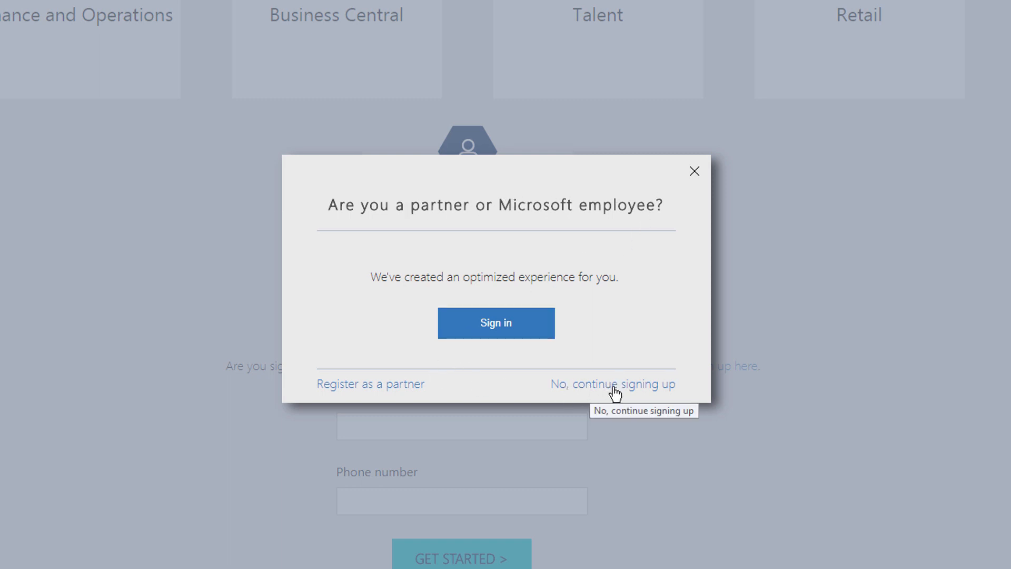
click(652, 386)
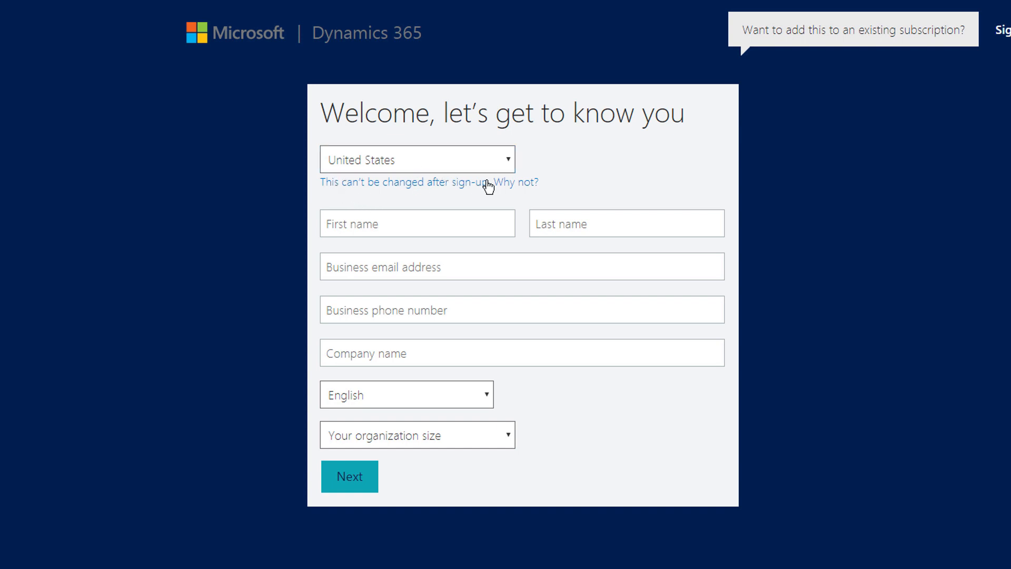
Change the sign-up country from United States to India
click(418, 187)
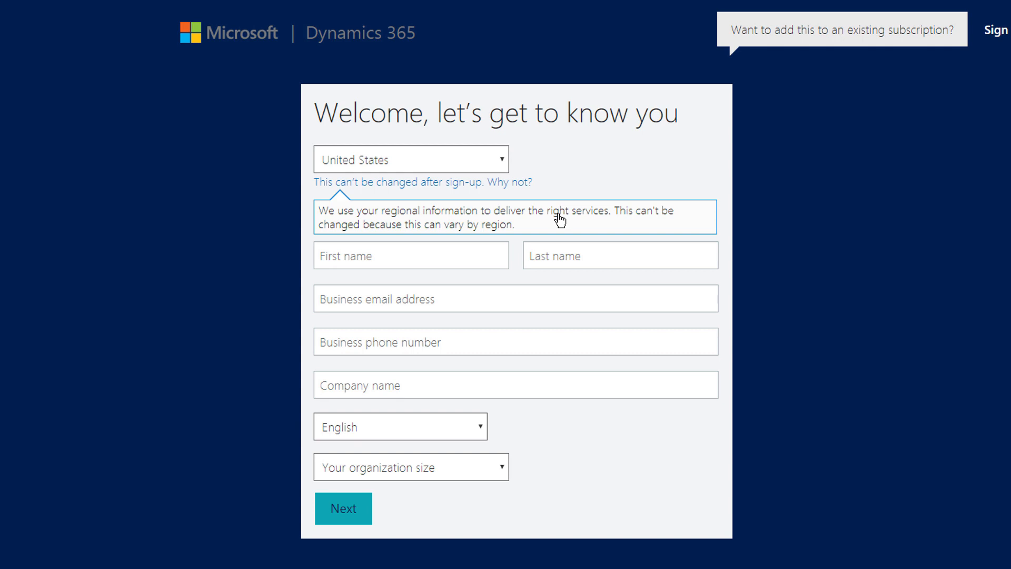
click(392, 183)
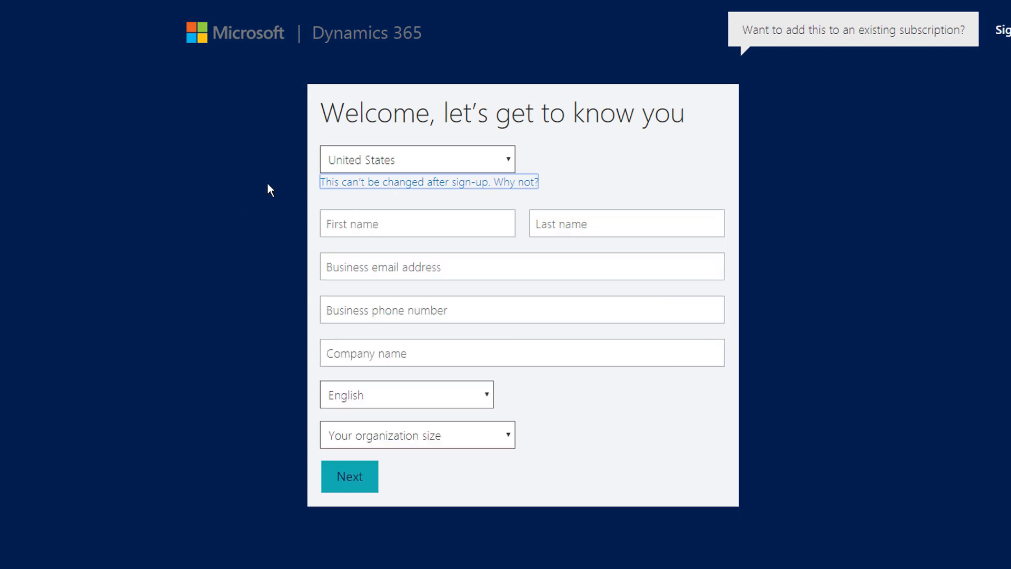
click(218, 182)
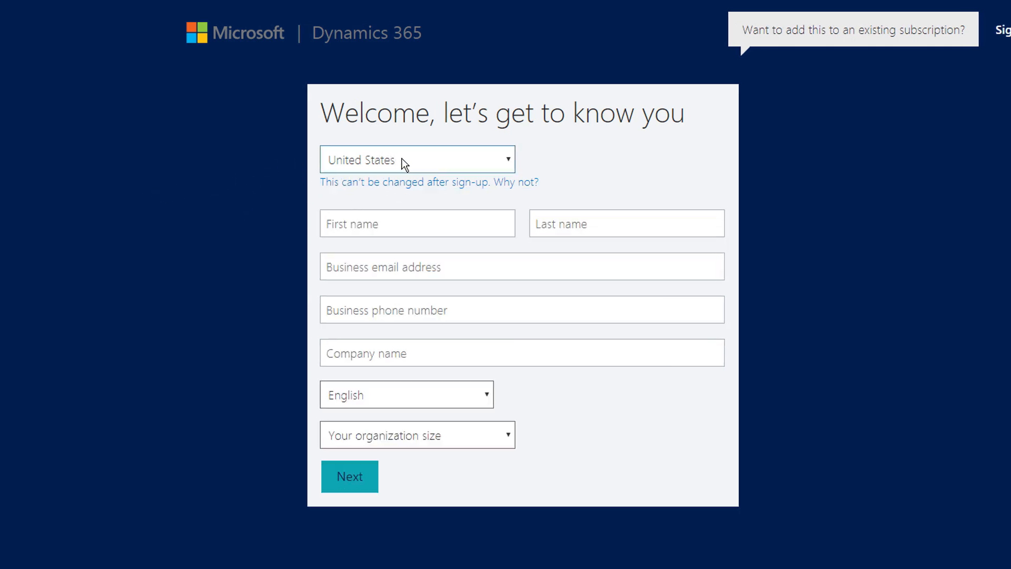
click(417, 162)
text(india)
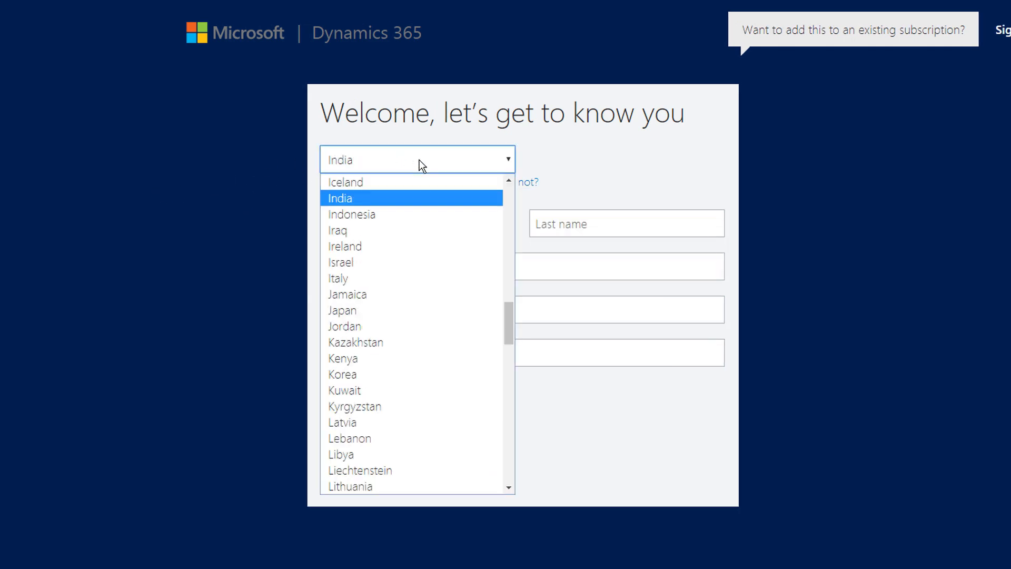
key(Return)
Enter the first name, last name and company name on the sign-up form
click(253, 236)
click(379, 218)
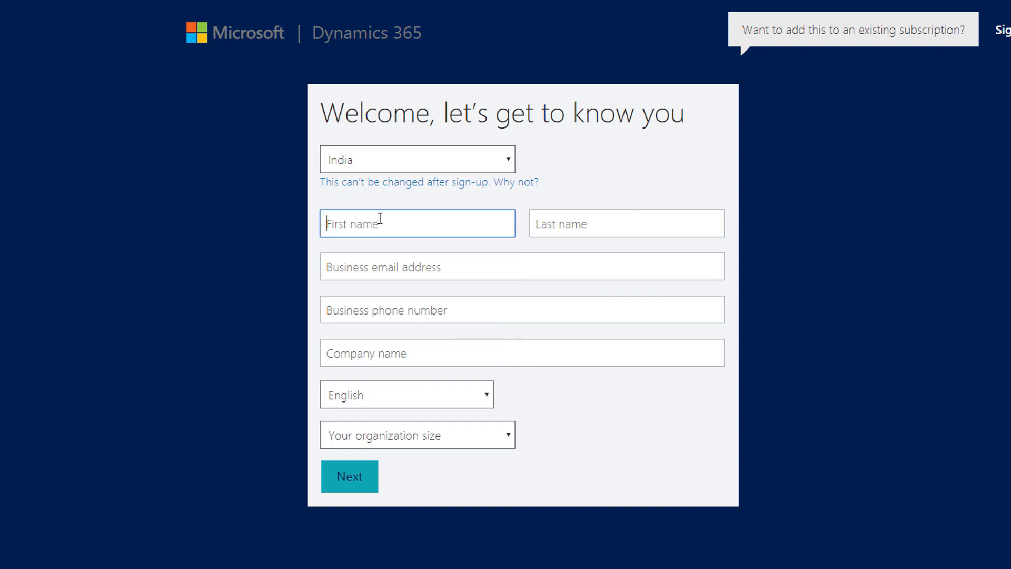
key(Tab)
key(Tab)
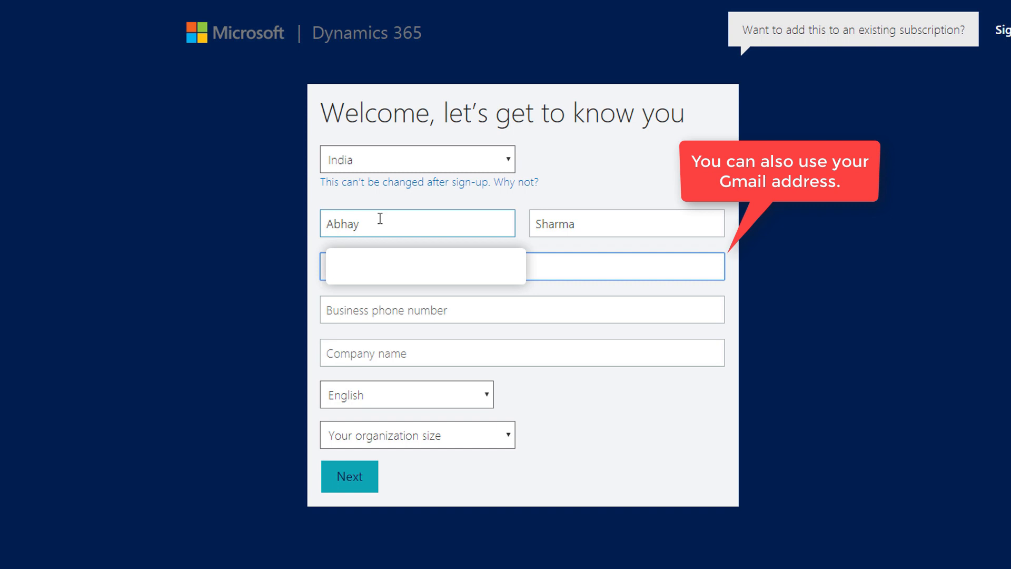
key(Tab)
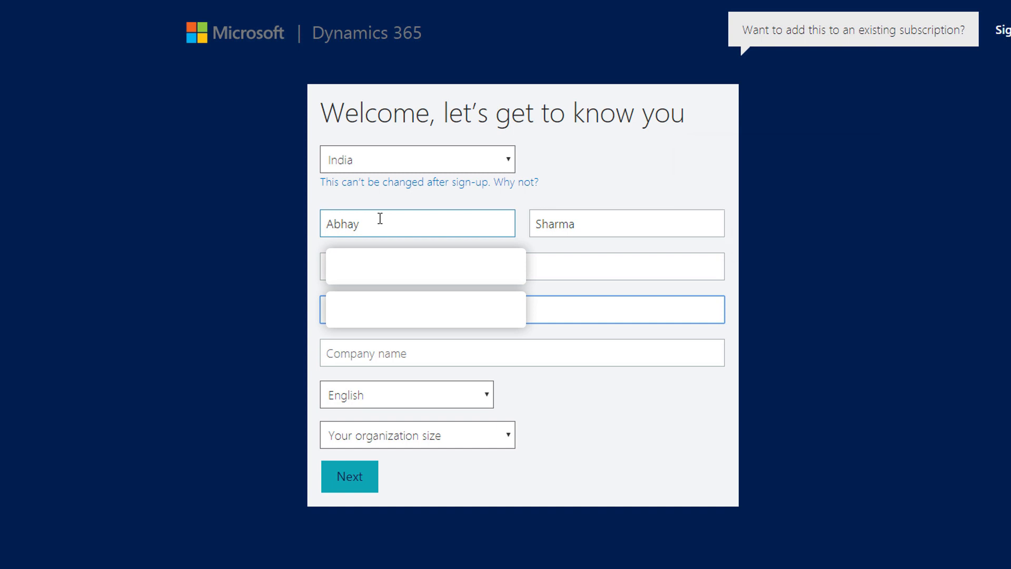
key(Tab)
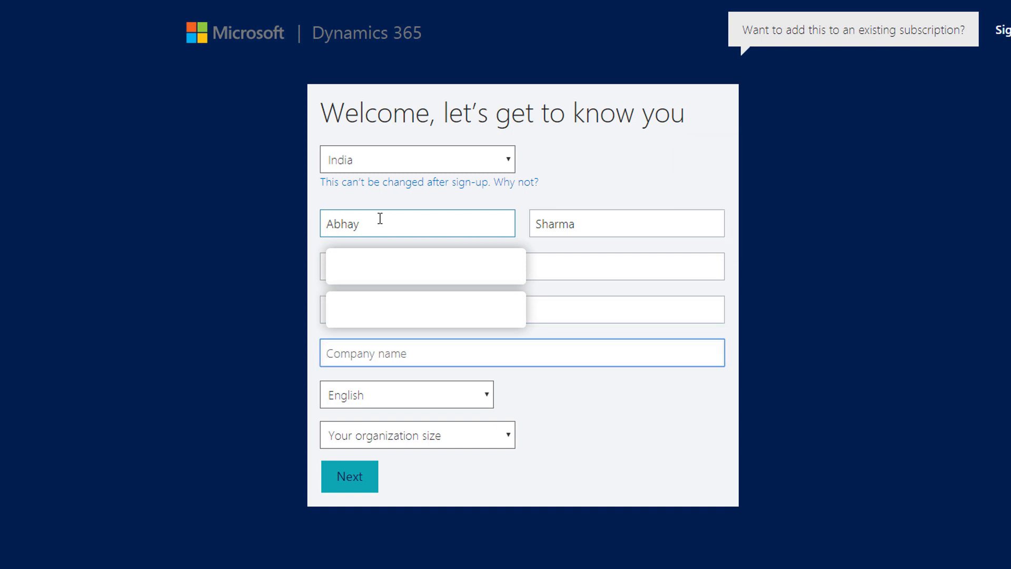
key(Tab)
Keep English as the language and set the organization size to 1 person
click(397, 394)
click(397, 394)
click(377, 405)
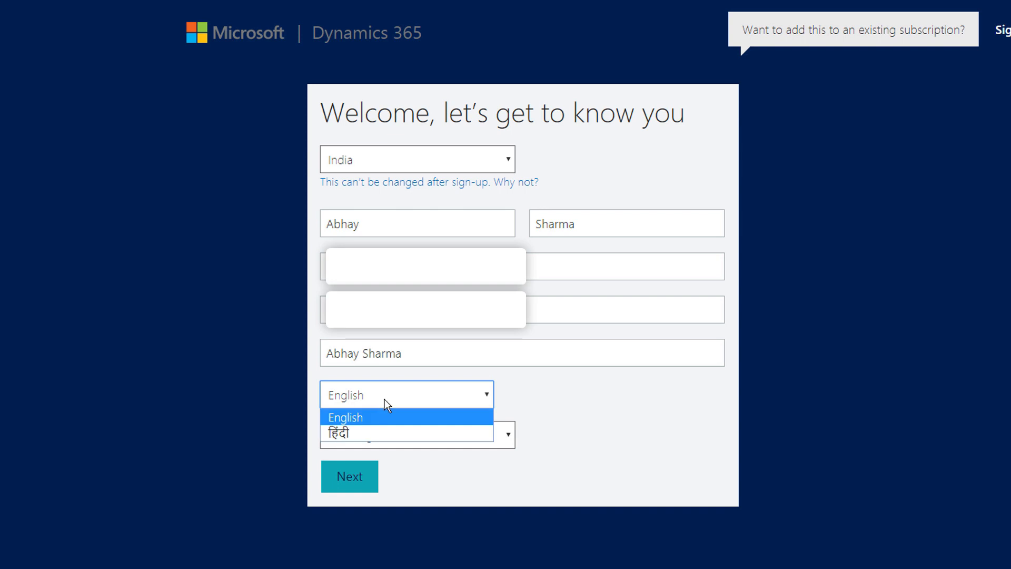
click(387, 419)
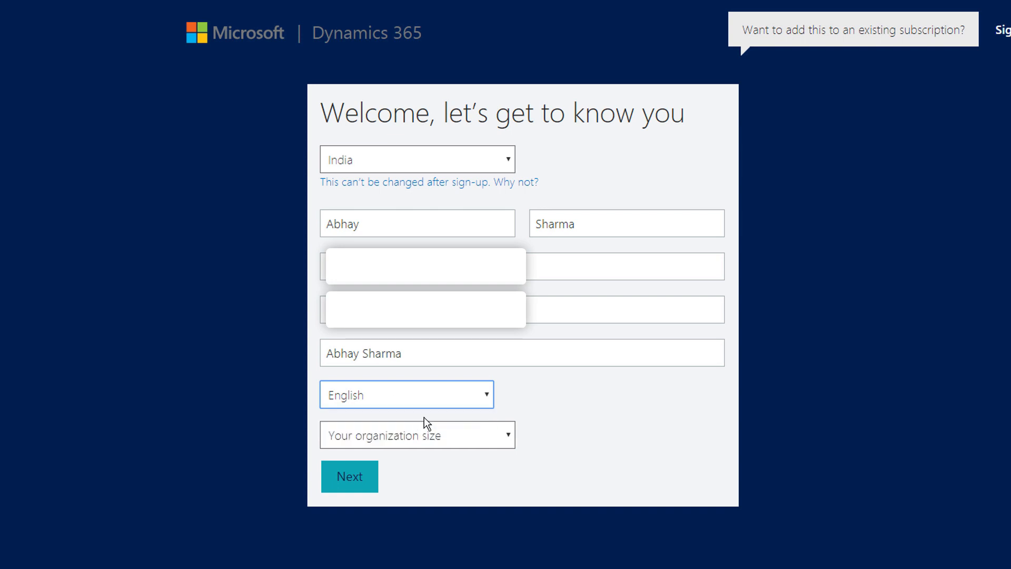
click(455, 437)
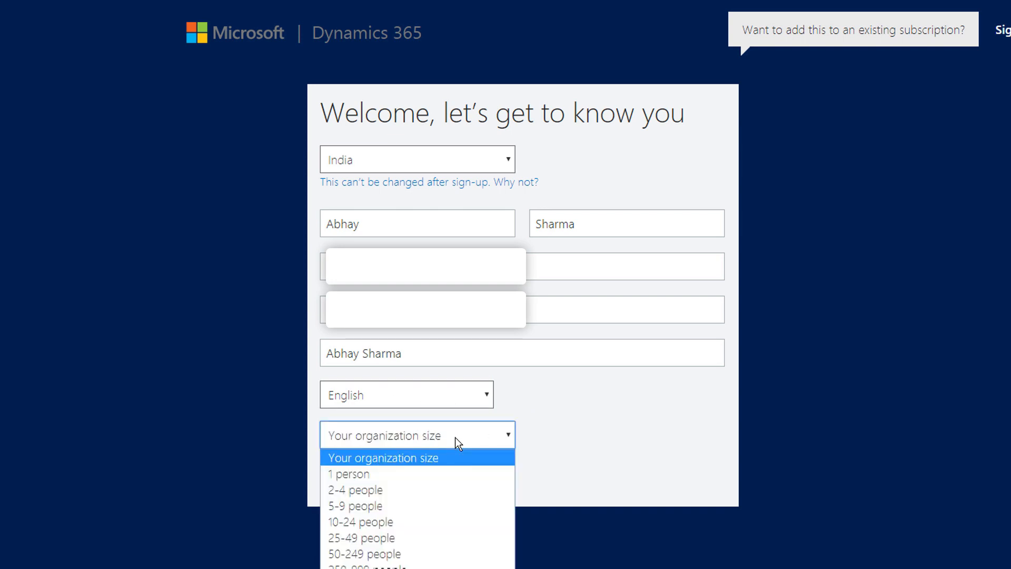
click(455, 475)
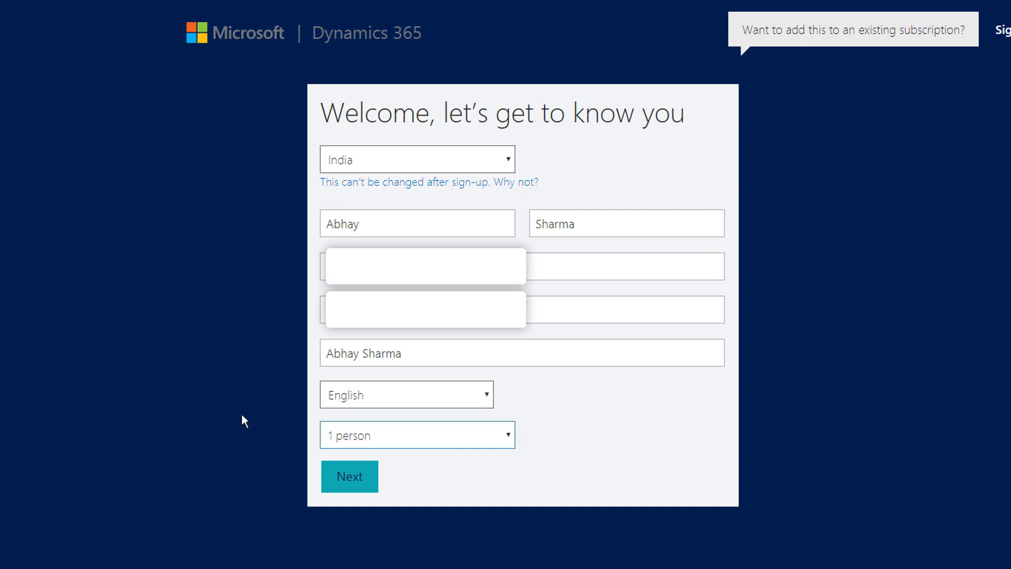
Set the user ID with company domain d365trial000 and enter the account password
click(364, 487)
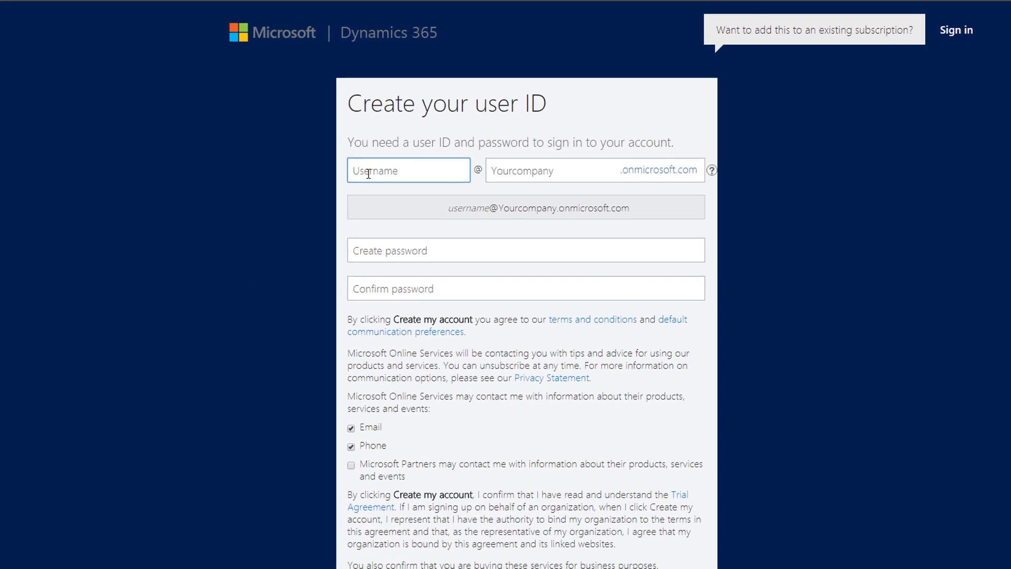
text(abhay)
key(Tab)
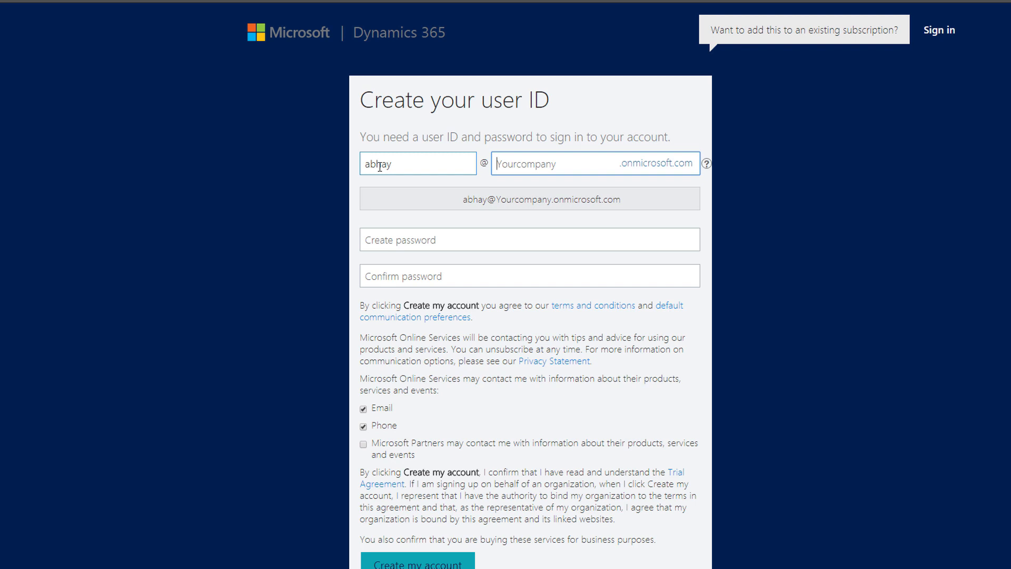
text(d)
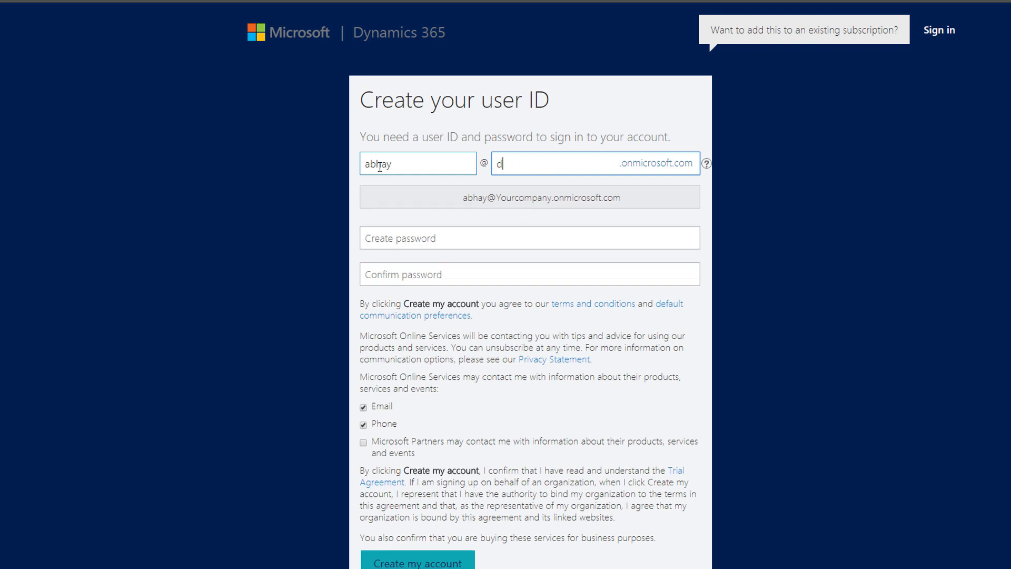
text(365trial000)
key(Tab)
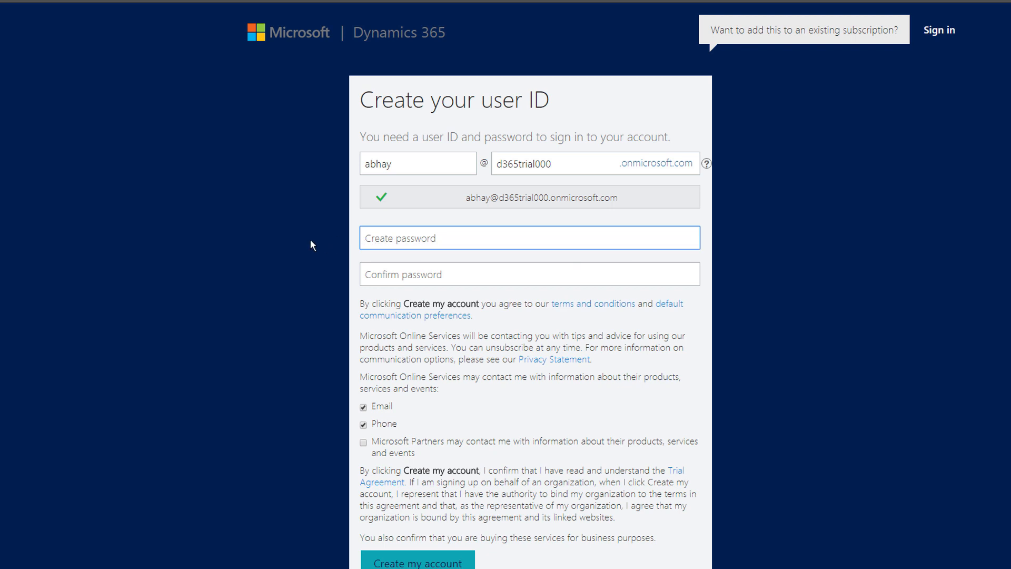
text(************)
key(Tab)
text(************)
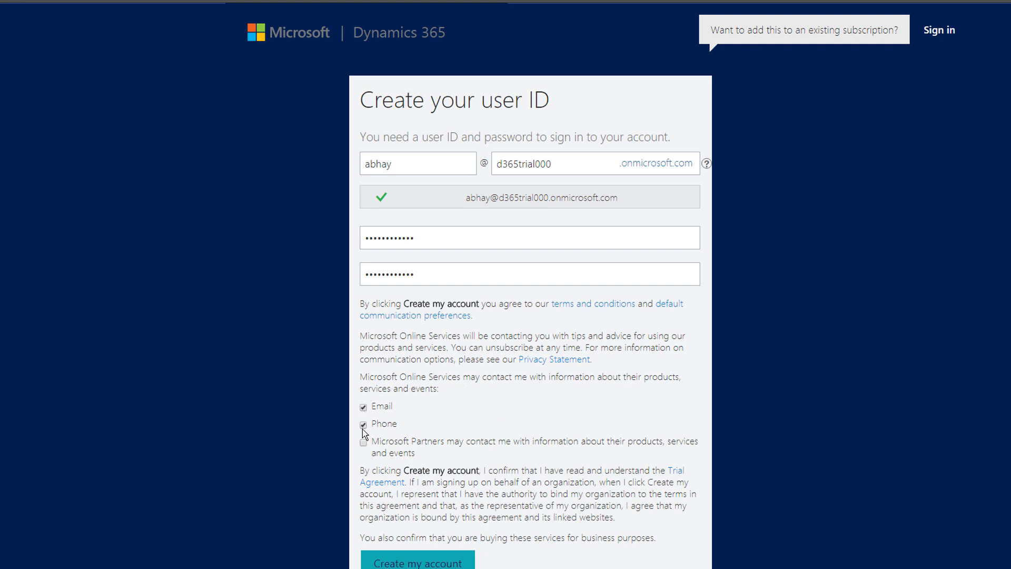
Opt out of email and phone contact and create the account
click(363, 408)
click(363, 424)
click(454, 563)
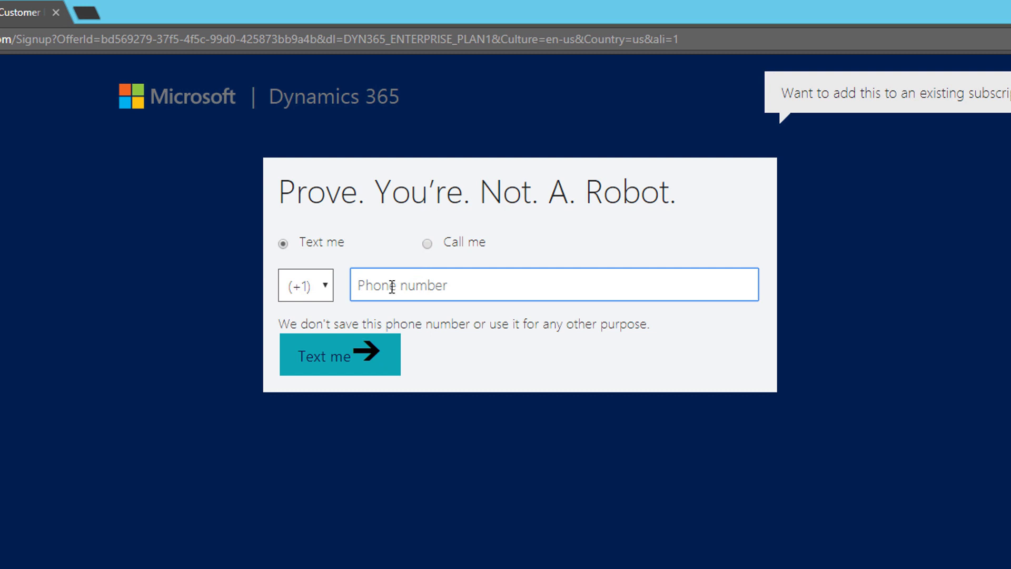
Choose the +91 India calling code, enter the phone number and request a verification text
click(316, 289)
scroll(349, 346, down, 3)
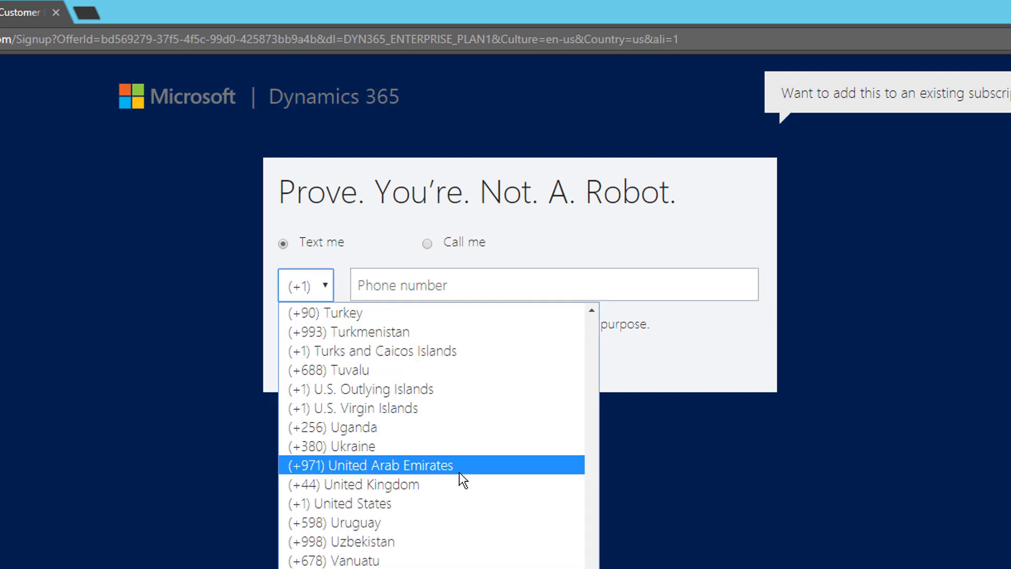
scroll(479, 479, up, 20)
scroll(497, 488, up, 14)
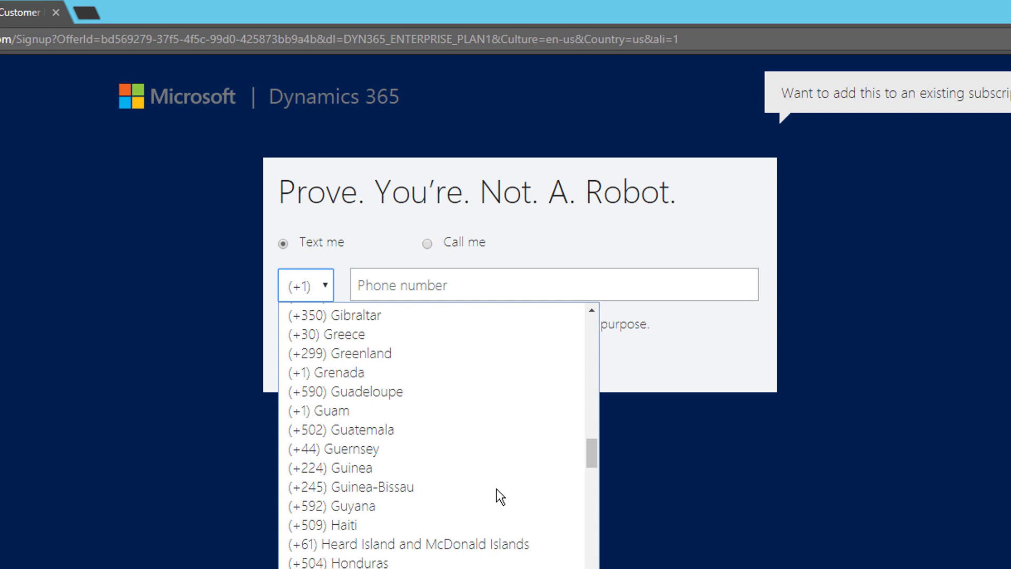
scroll(498, 488, down, 6)
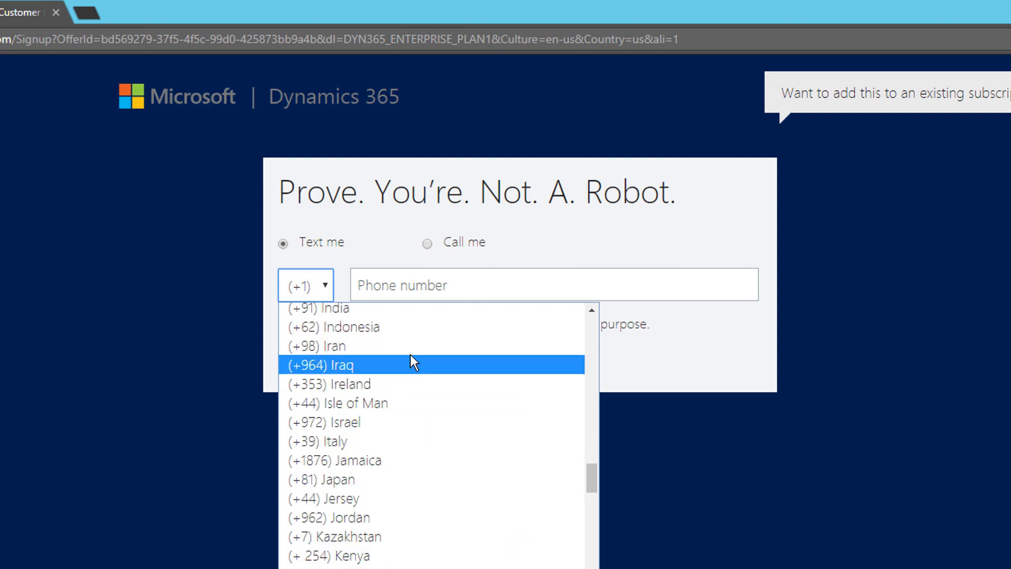
click(416, 312)
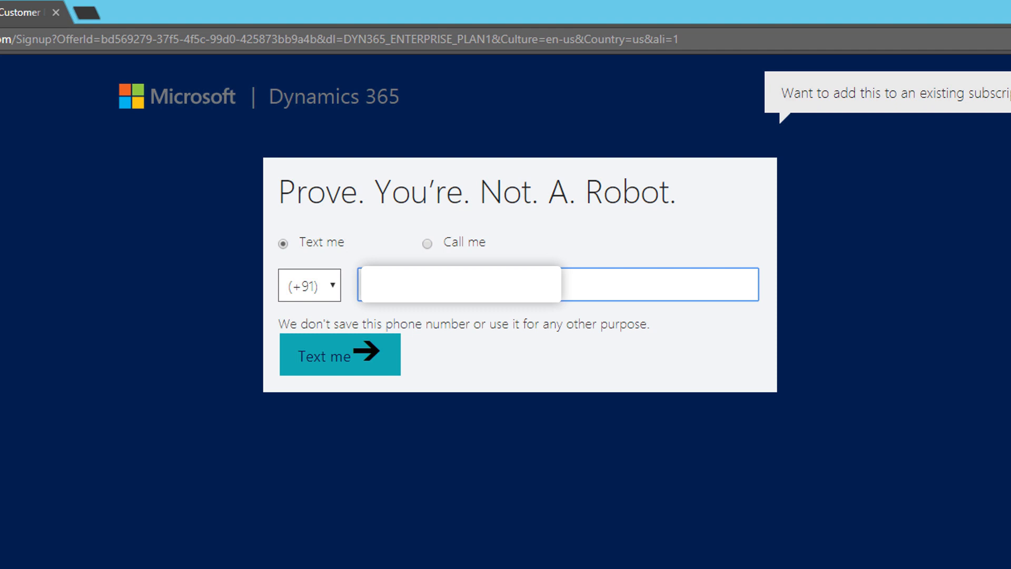
click(282, 251)
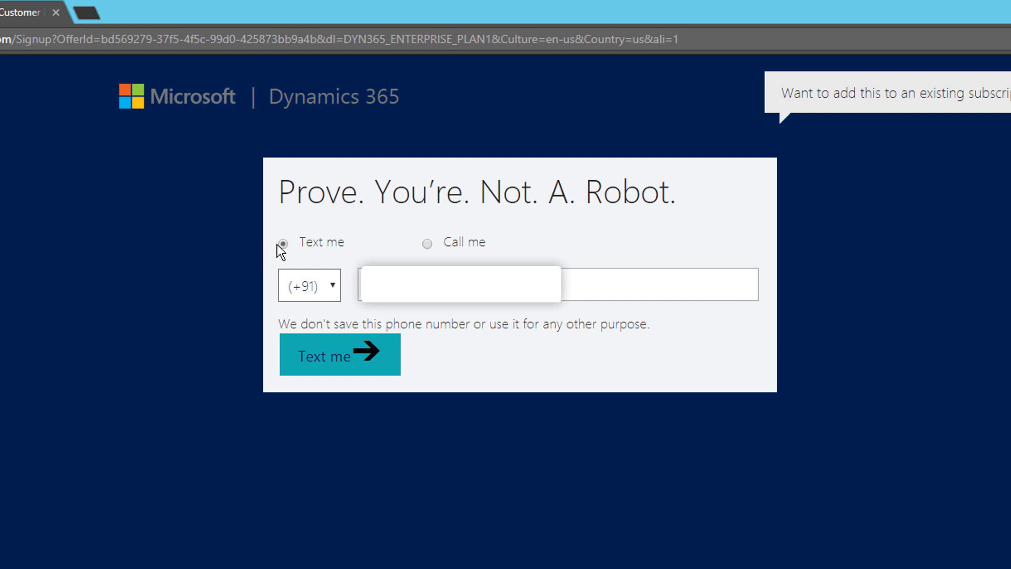
click(367, 269)
click(348, 363)
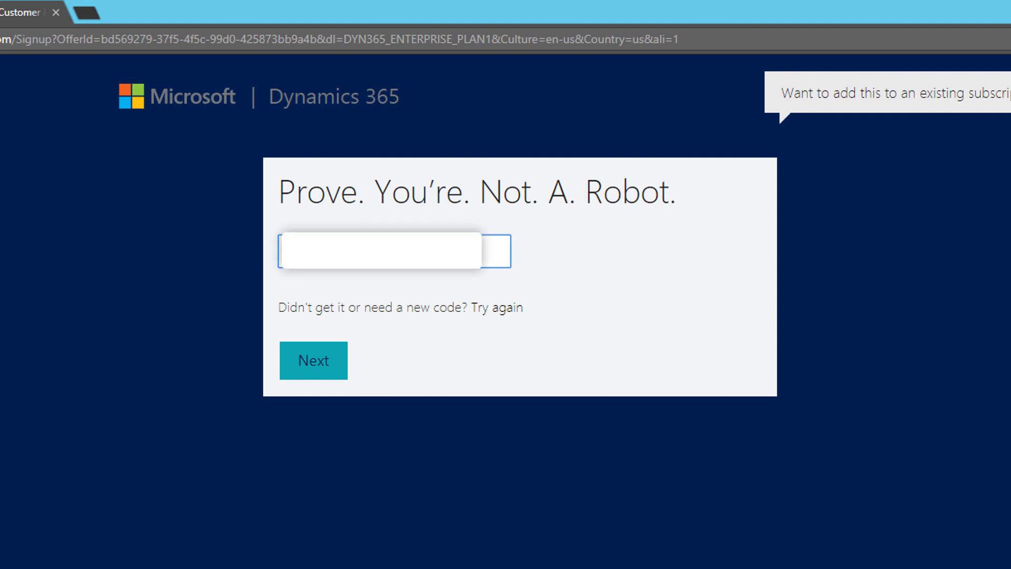
Submit the texted verification code with Next
click(320, 362)
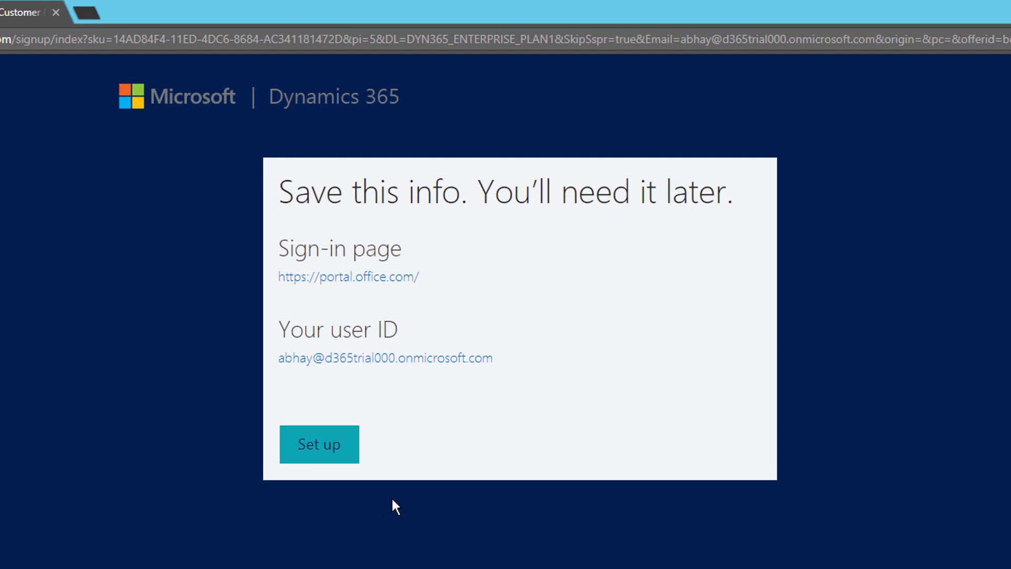
Proceed to the free 30-day trial setup page with Set up
click(347, 463)
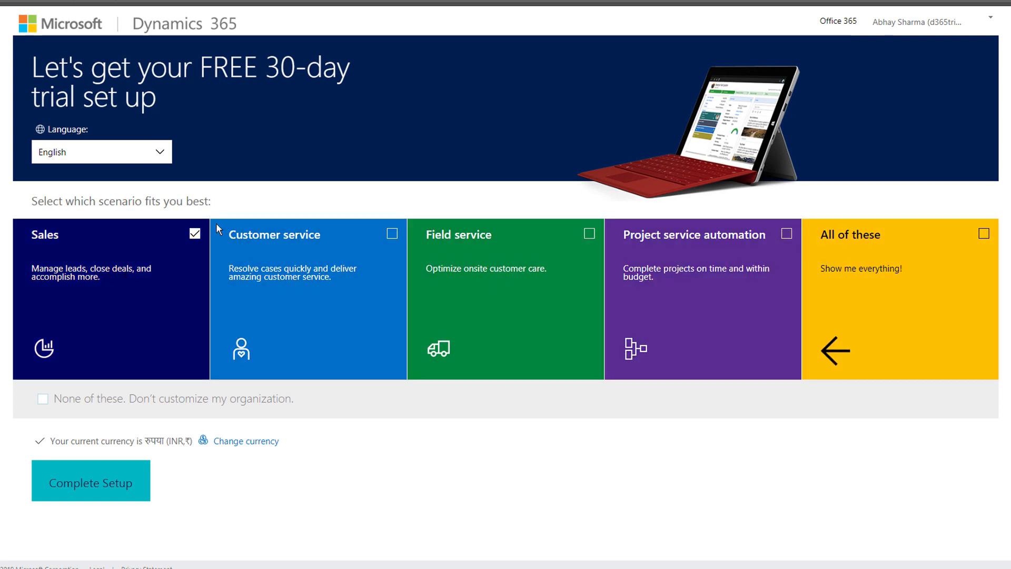
Select 'All of these' scenarios, keep INR as currency, and complete the trial setup
click(849, 266)
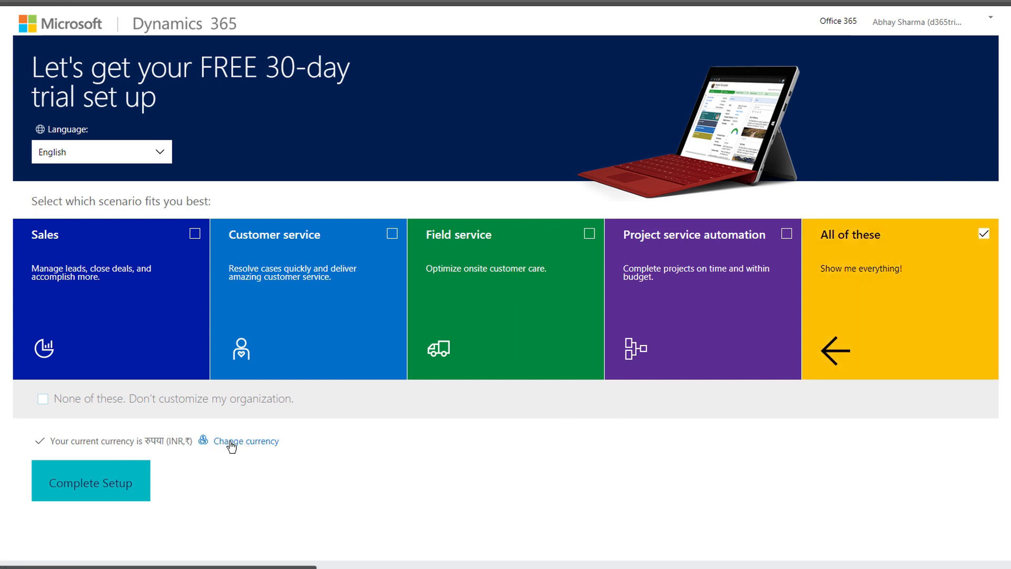
drag(52, 441, 154, 440)
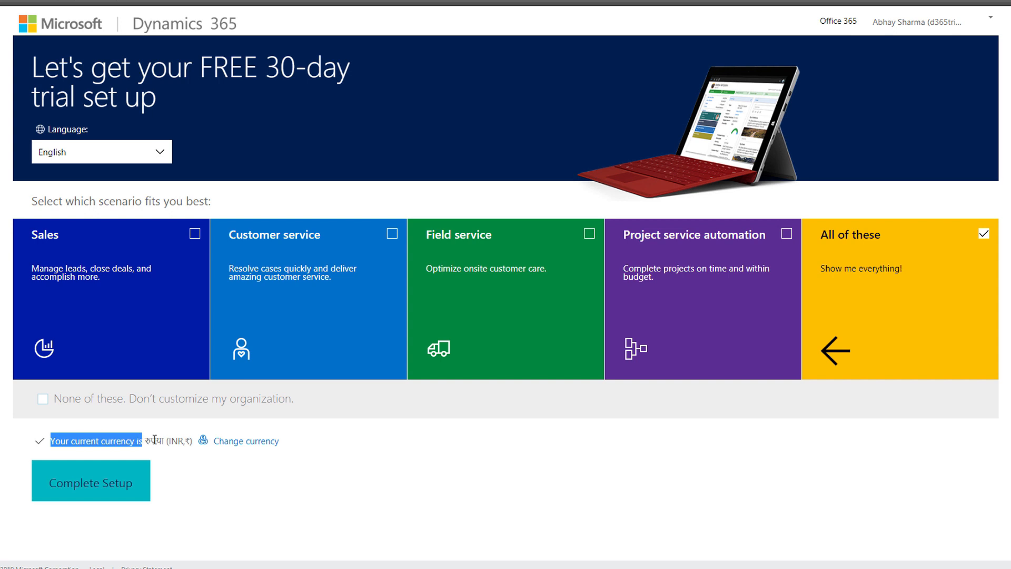
click(174, 441)
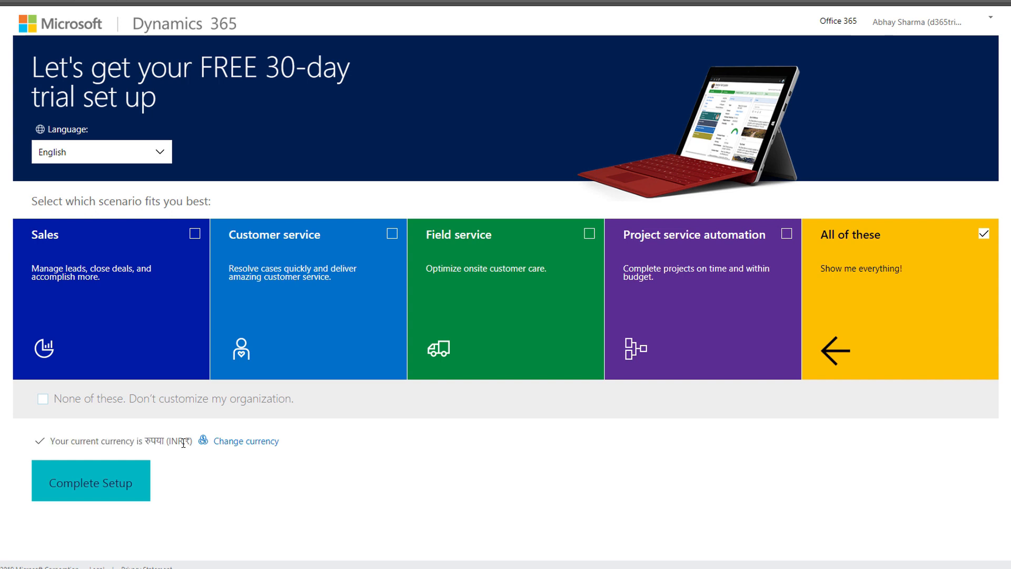
click(230, 443)
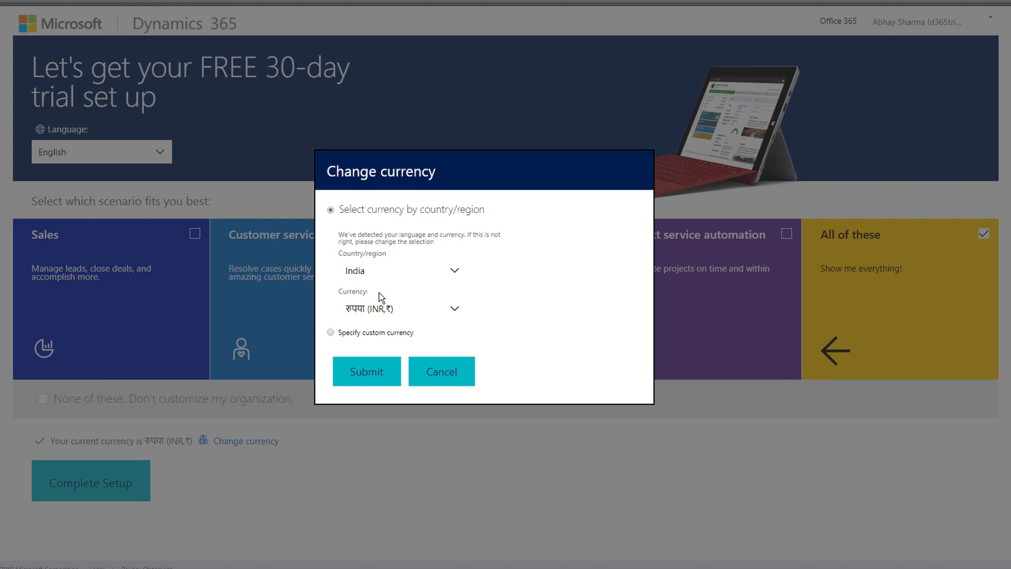
click(436, 369)
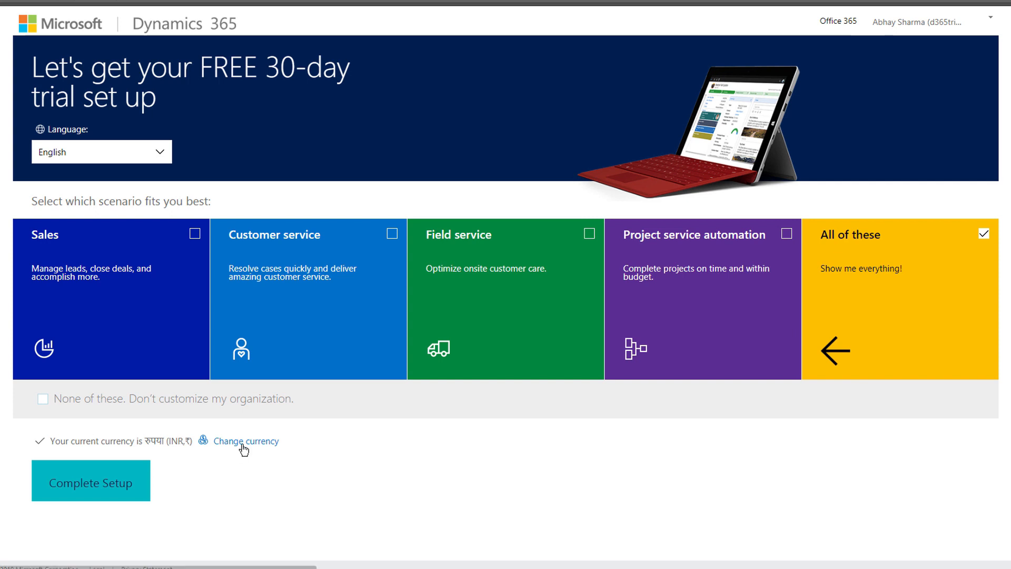
click(100, 485)
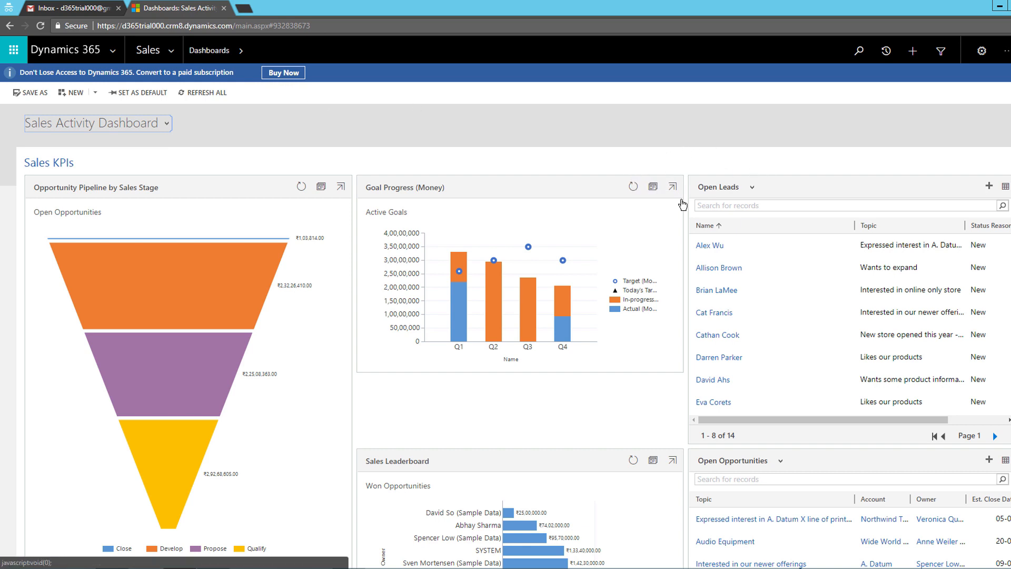
Switch from the dashboard to the slideshow and advance to the Manage Users & Security Roles slide
scroll(687, 214, down, 8)
scroll(691, 224, up, 8)
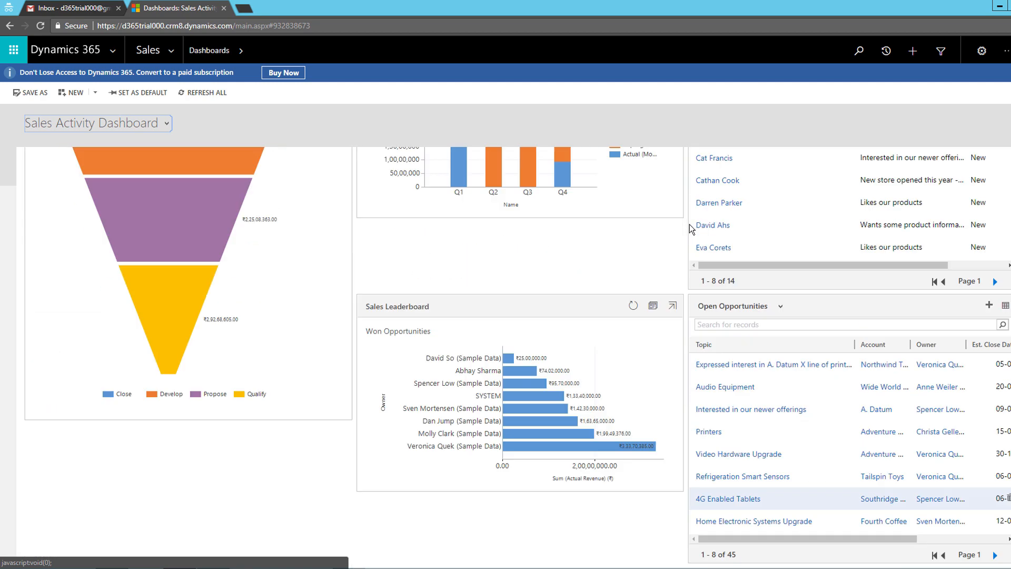
click(1010, 72)
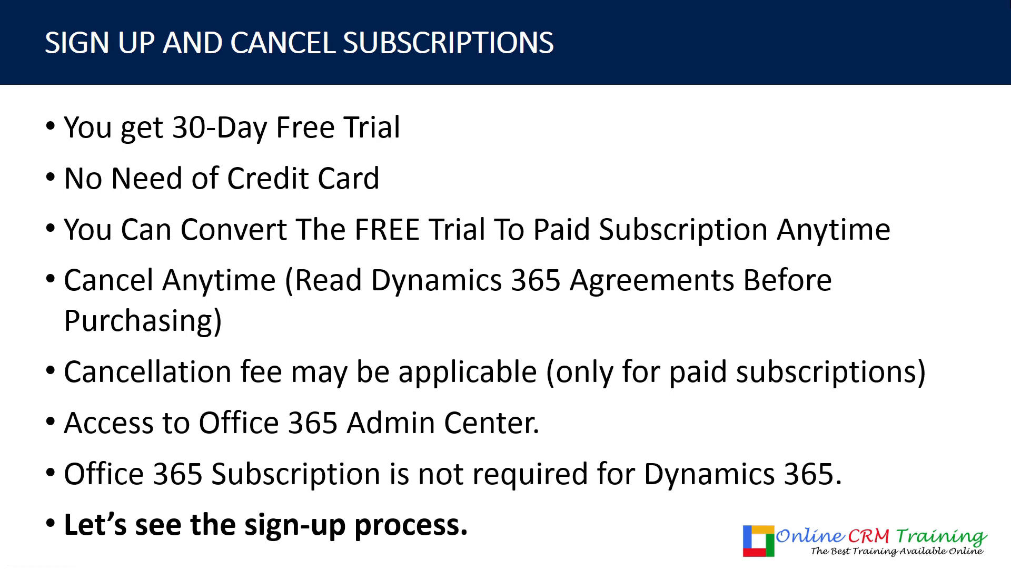
key(Right)
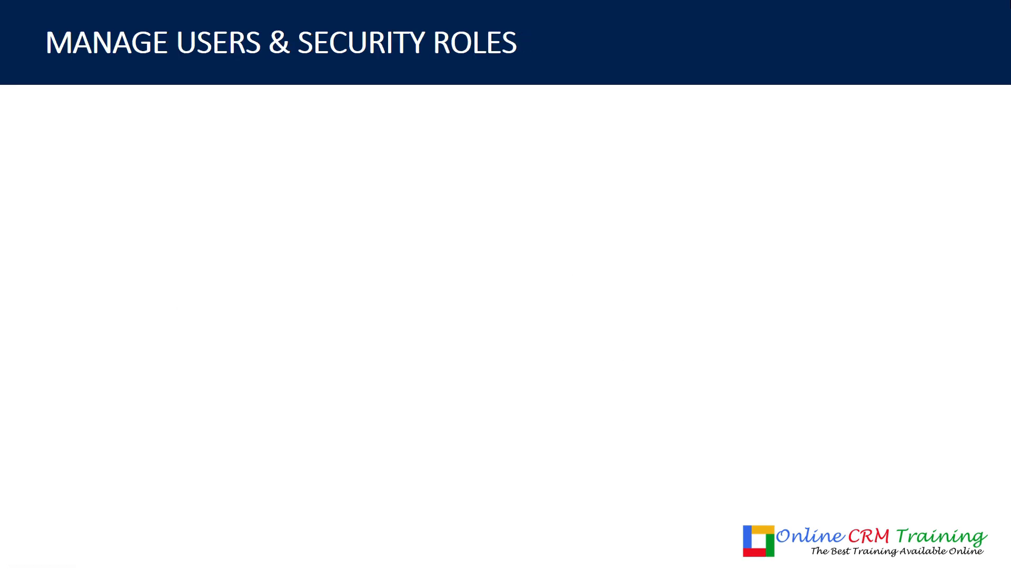
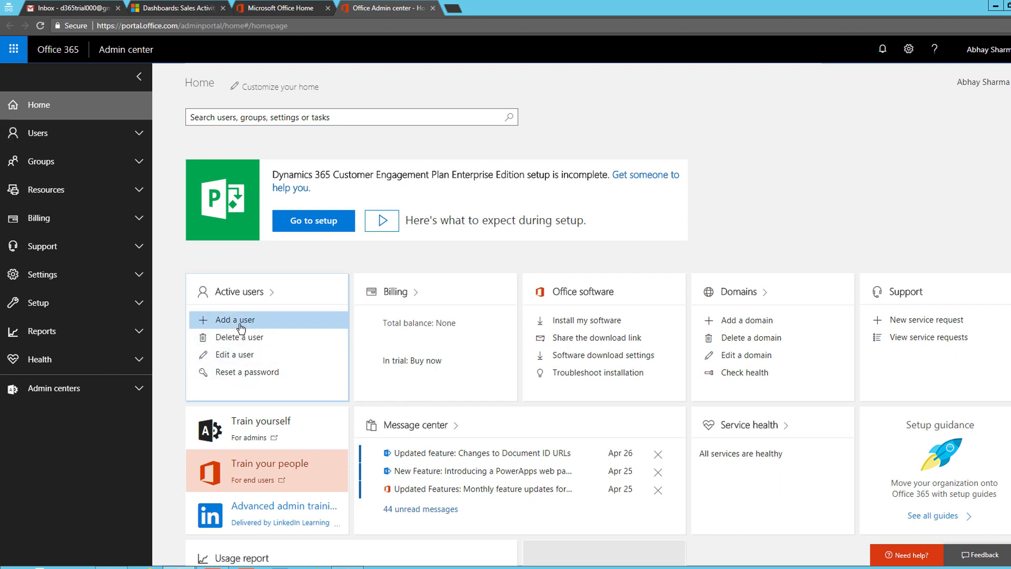
Check the Active users list, which holds a single user, then return to the Dynamics 365 Sales dashboard
click(66, 140)
click(65, 160)
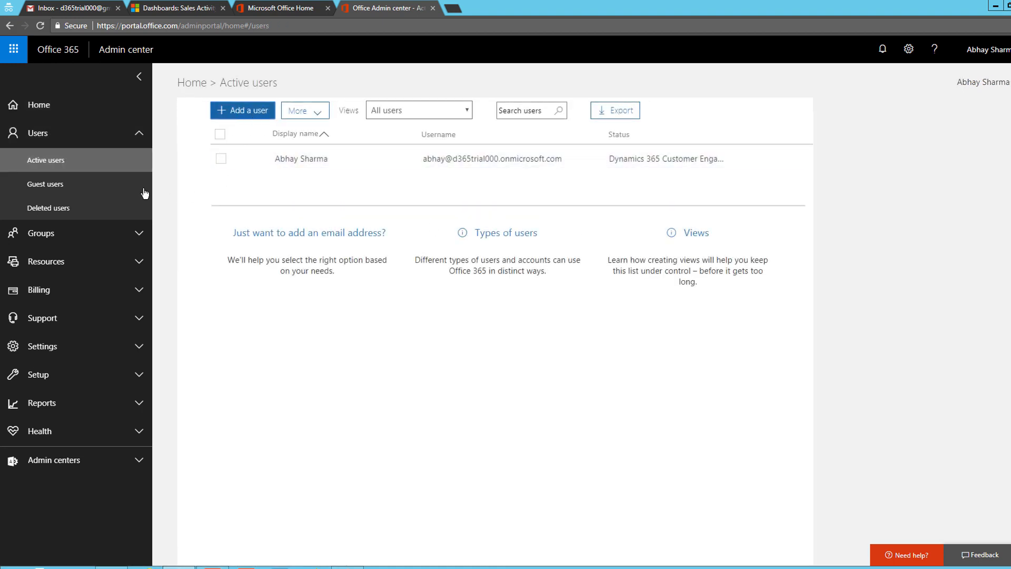
click(57, 110)
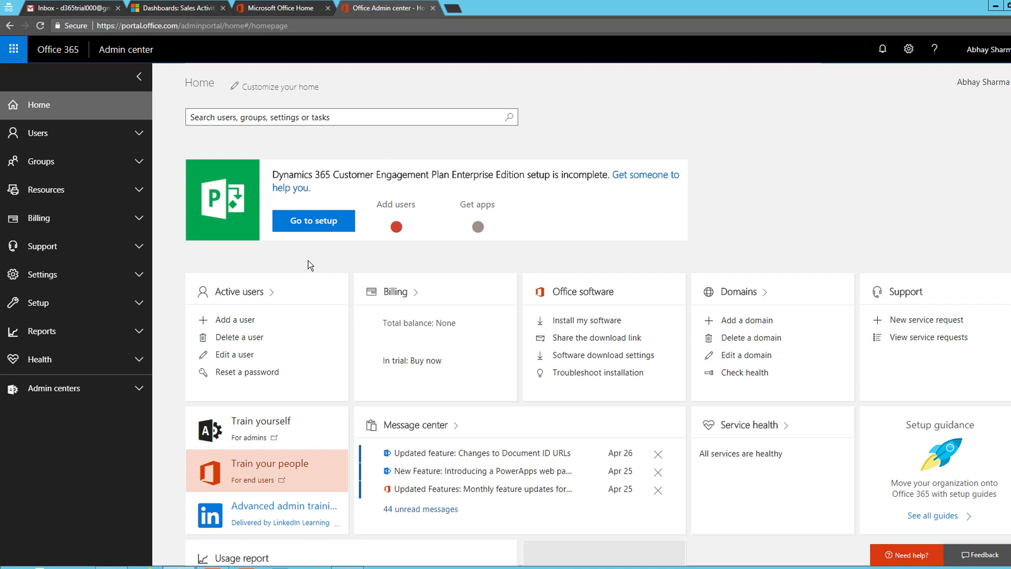
click(201, 9)
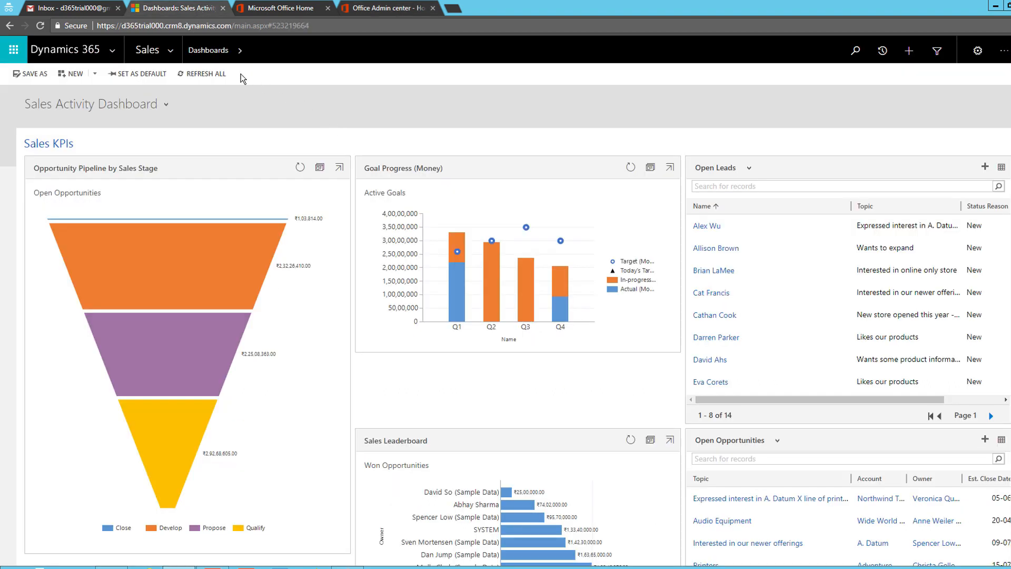
View the two Enabled Users under Settings > Security > Users, then go back to the Admin center
click(172, 49)
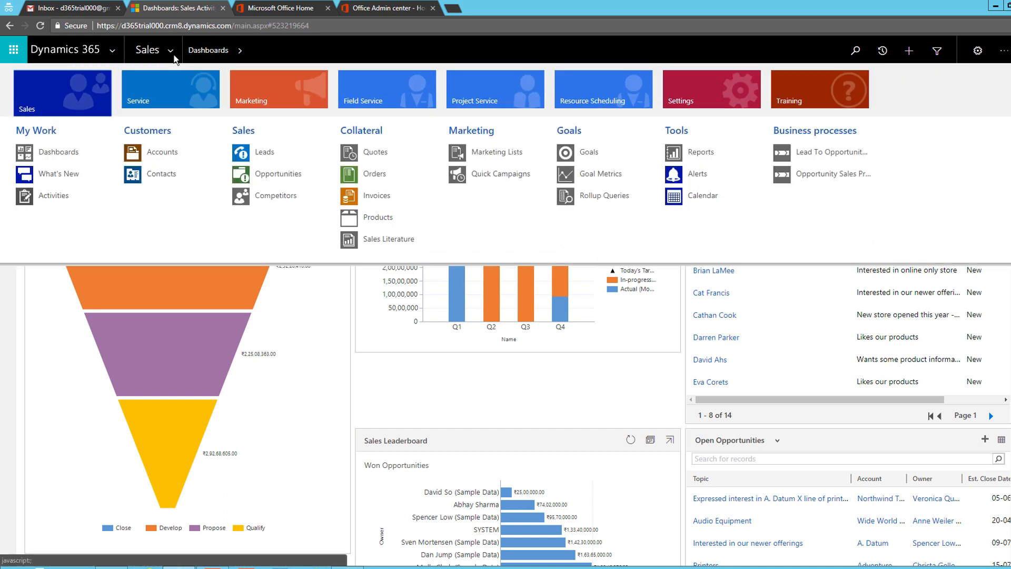
click(707, 86)
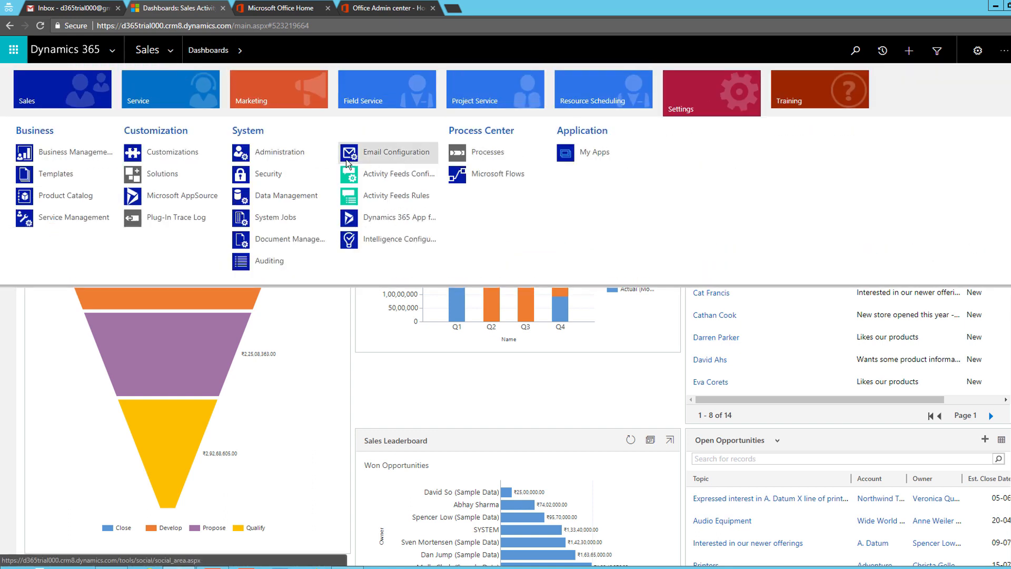
click(290, 179)
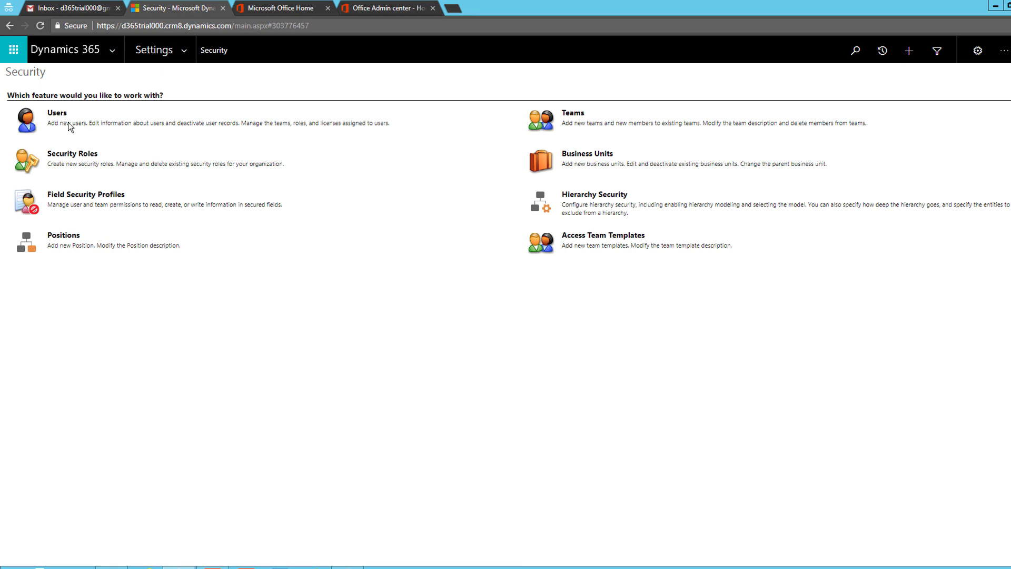
click(57, 112)
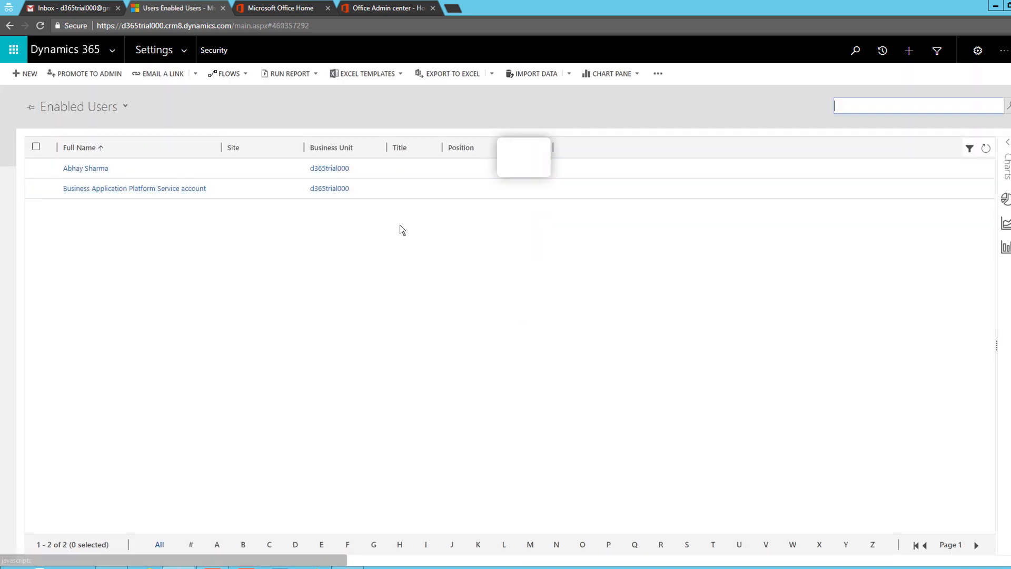
click(158, 174)
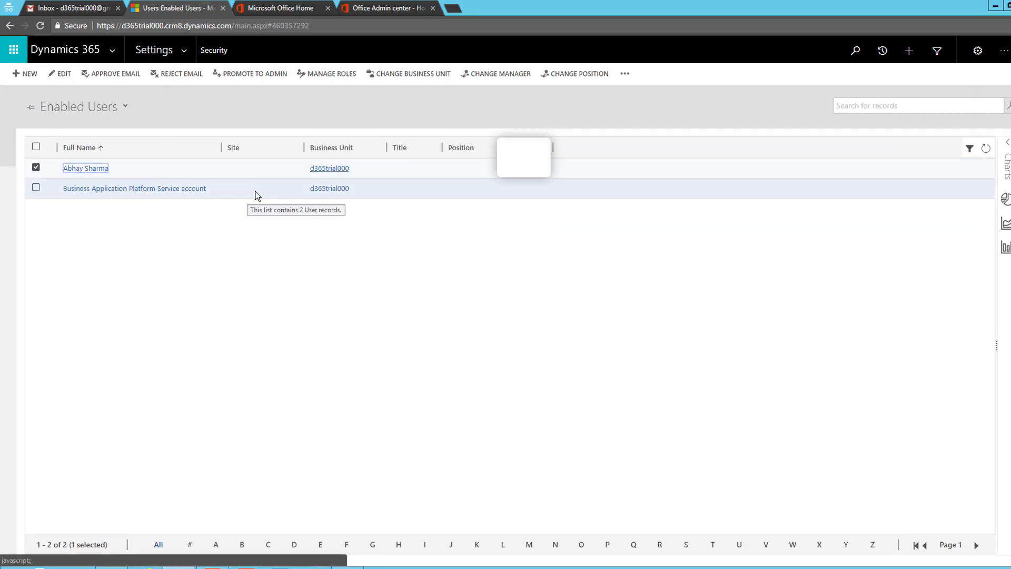
click(36, 168)
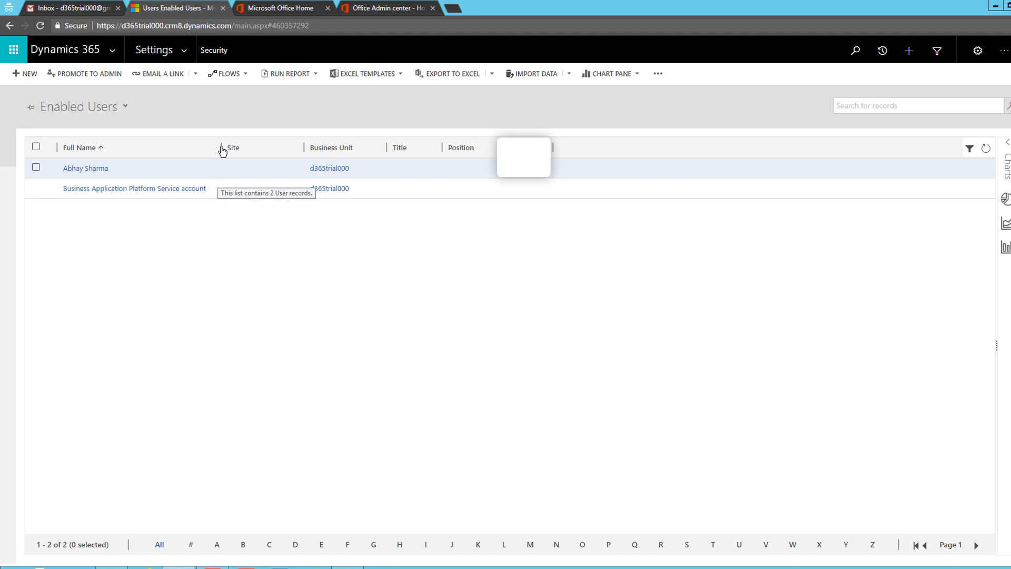
click(372, 9)
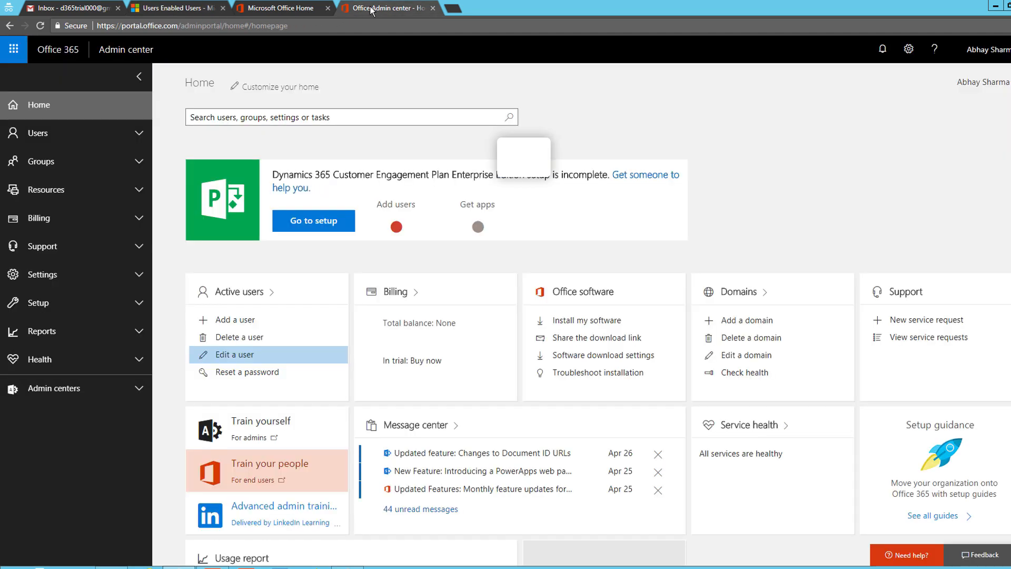
Start a new user named New User with username 'newuser'
click(245, 325)
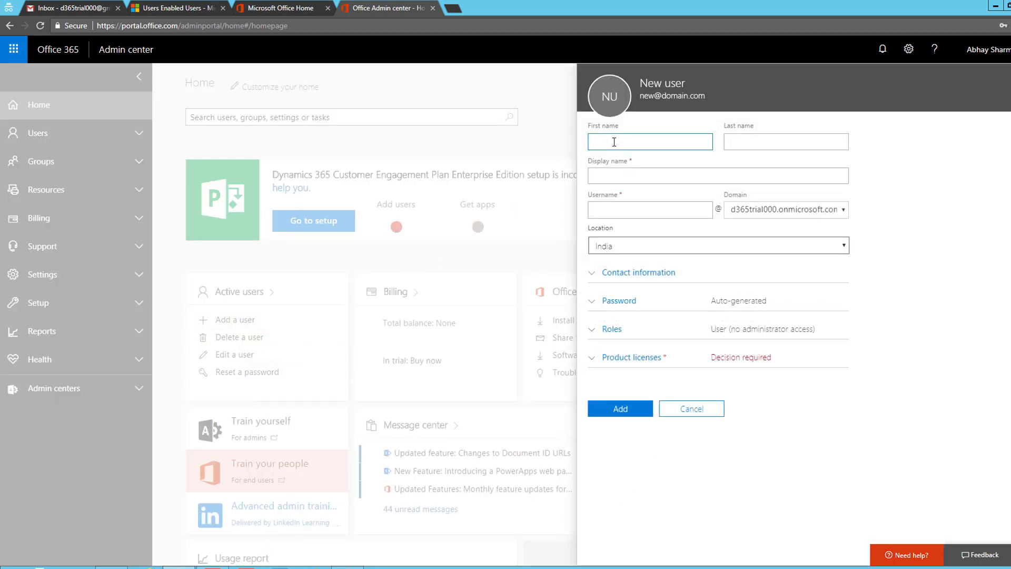
text(New)
key(Tab)
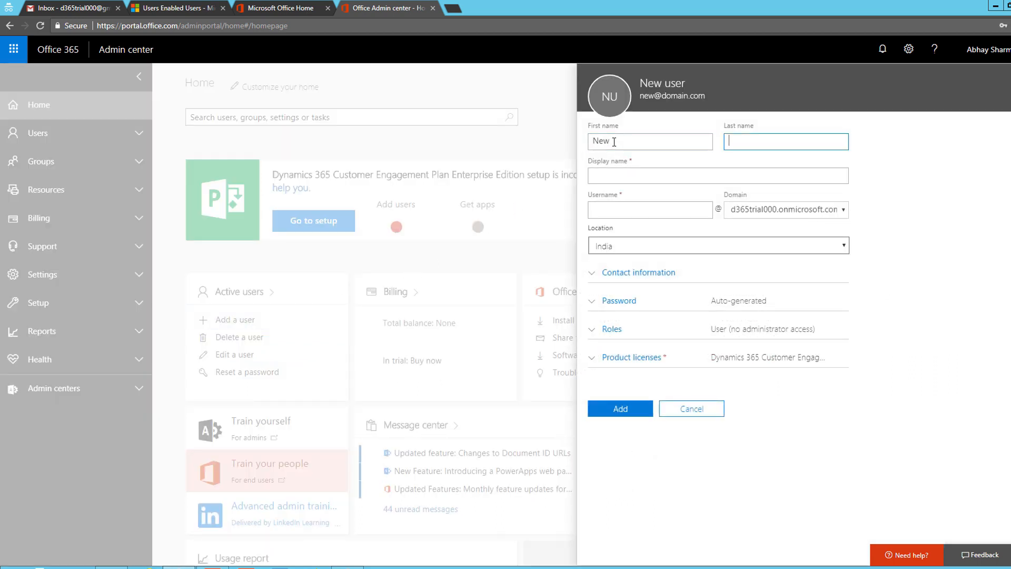
key(Tab)
key(Tab)
text(newuser)
key(Tab)
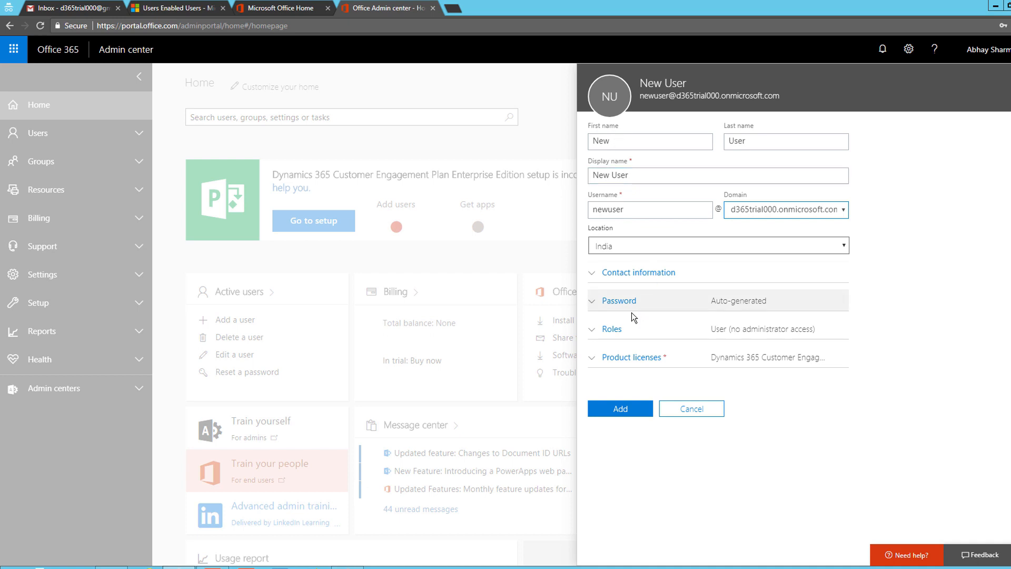
Leave no admin role and keep the Dynamics 365 Customer Engagement Plan license
click(612, 329)
scroll(674, 332, down, 1)
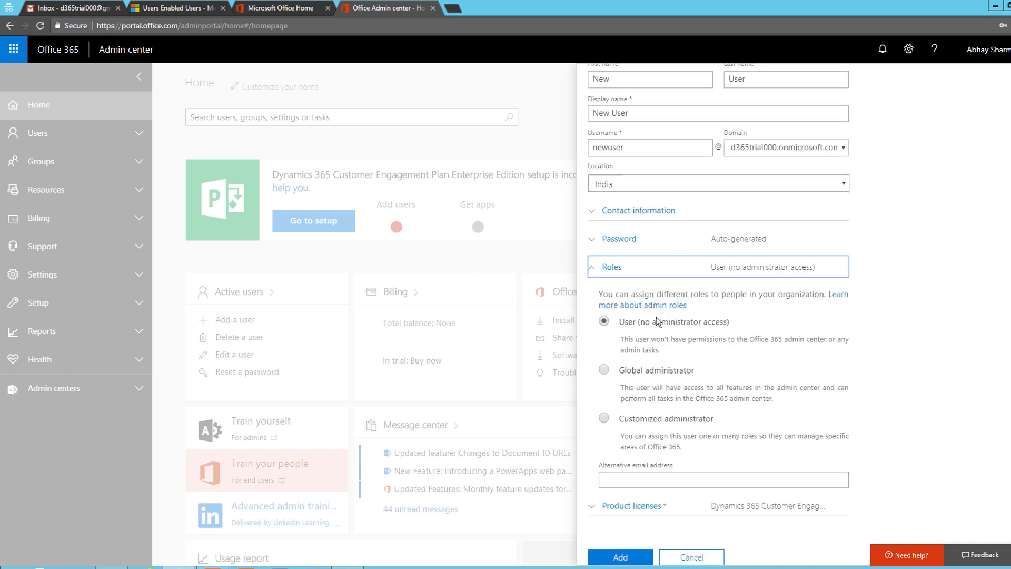
click(639, 507)
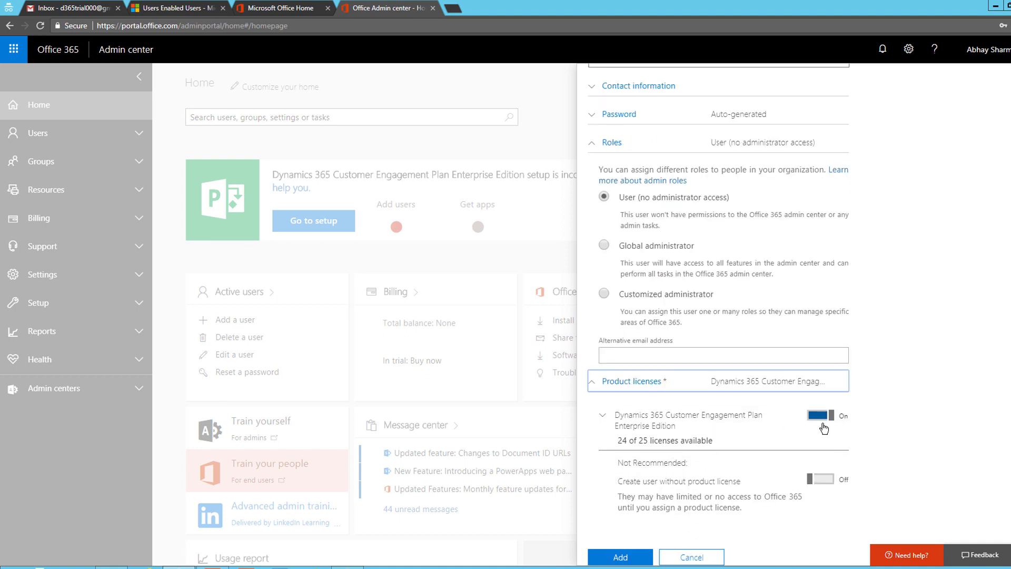
scroll(763, 416, up, 4)
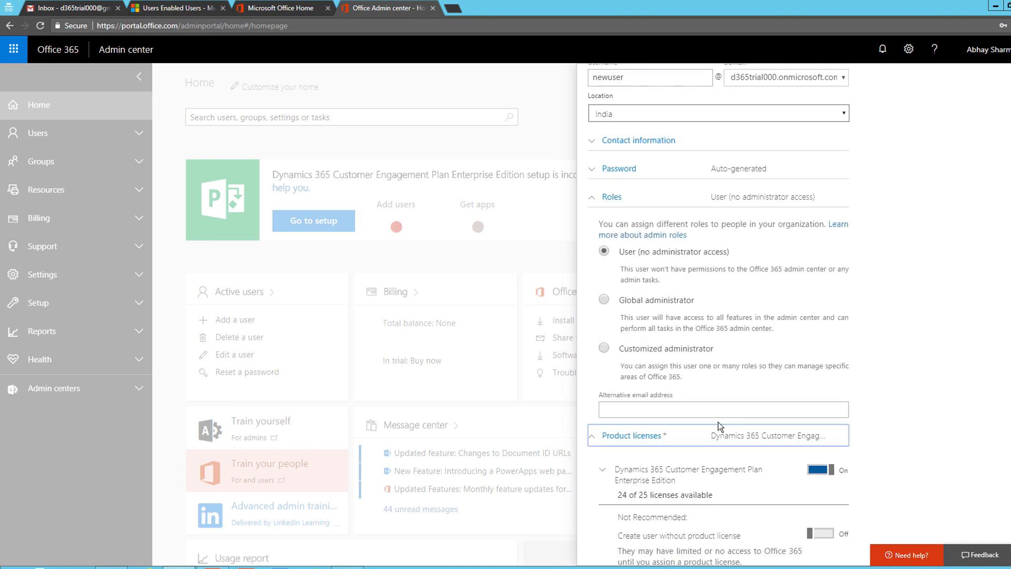
Set a custom password with no forced change at first sign-in, and add the user
click(647, 305)
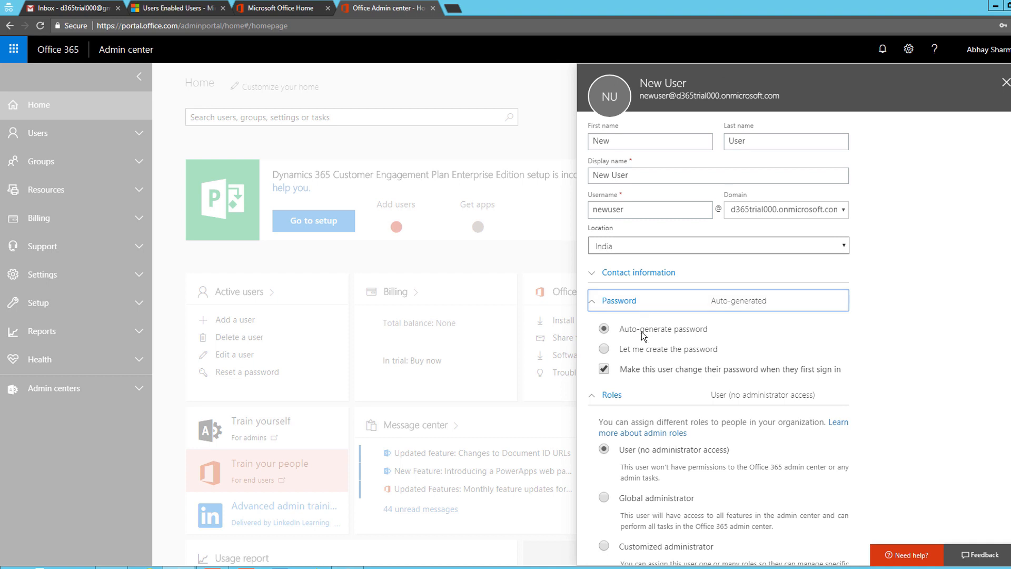
click(606, 370)
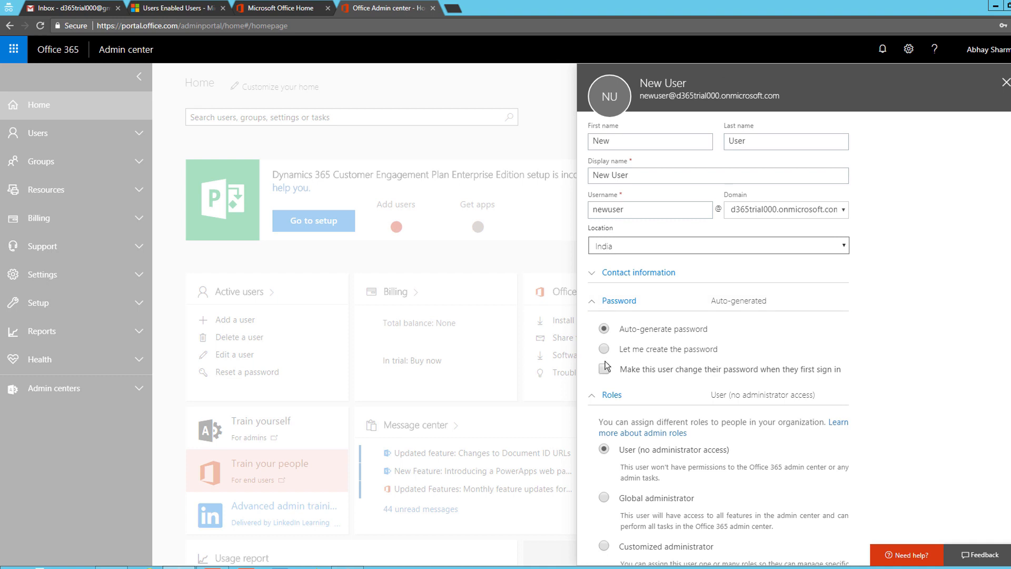
click(605, 349)
click(644, 379)
text(••••••••)
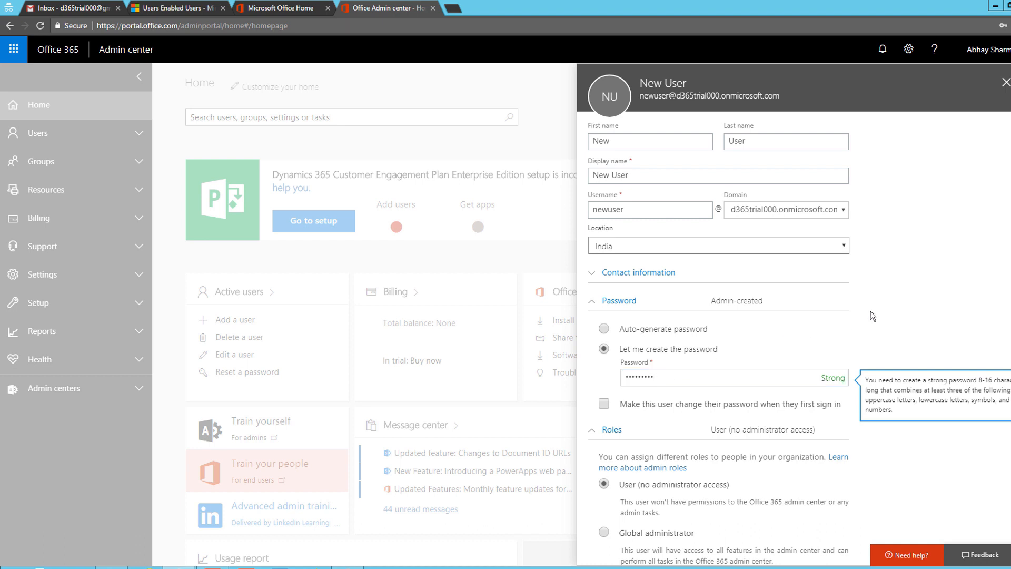
scroll(890, 313, down, 1)
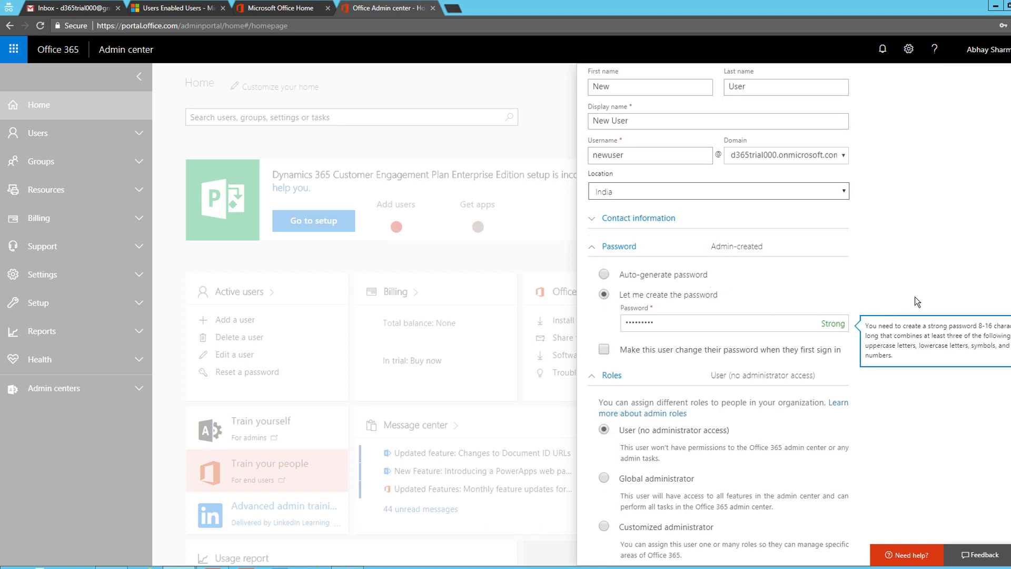
scroll(928, 300, down, 4)
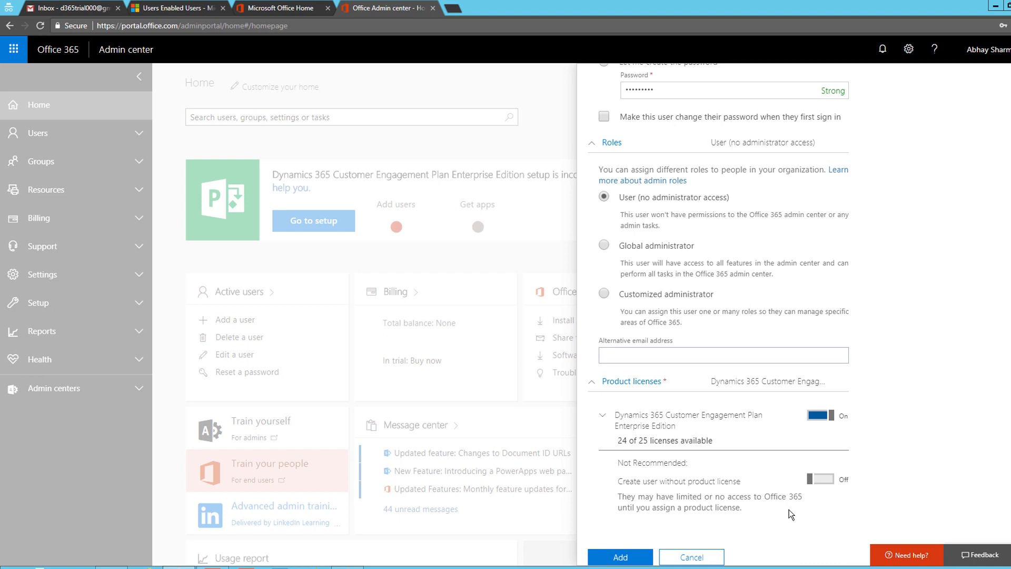
click(621, 558)
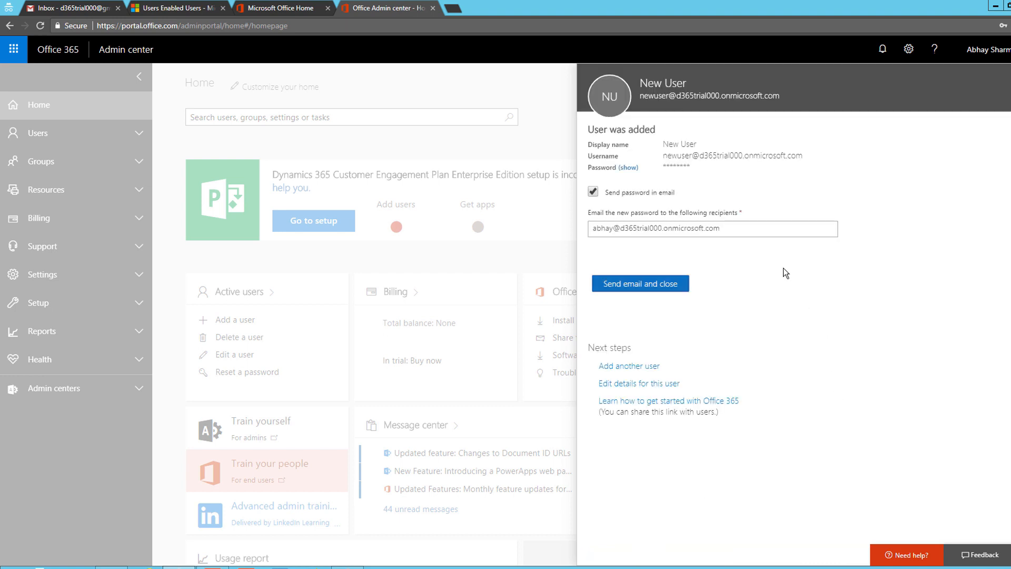
E-mail New User's password to the recipients and close the confirmation
click(625, 229)
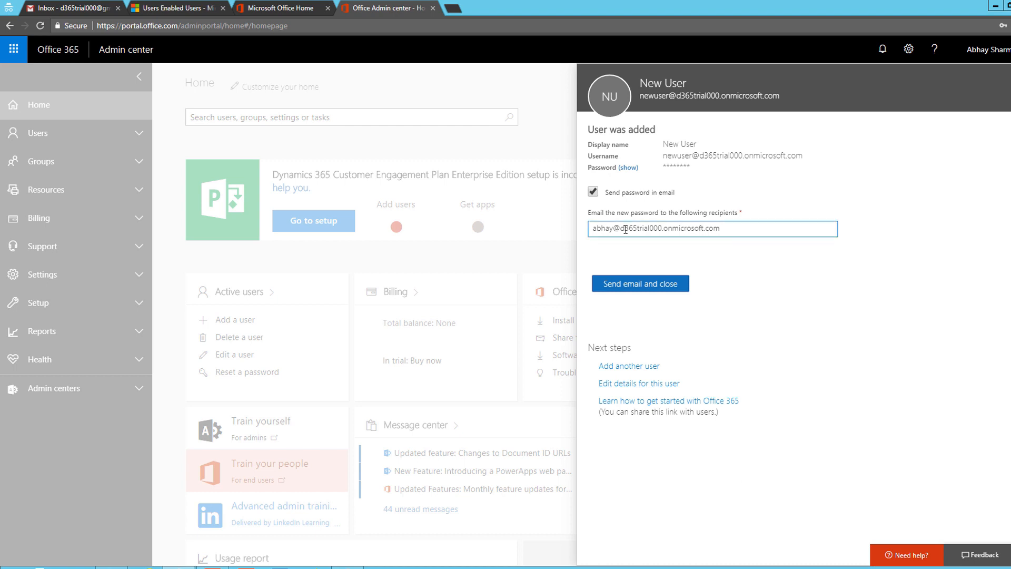
click(349, 255)
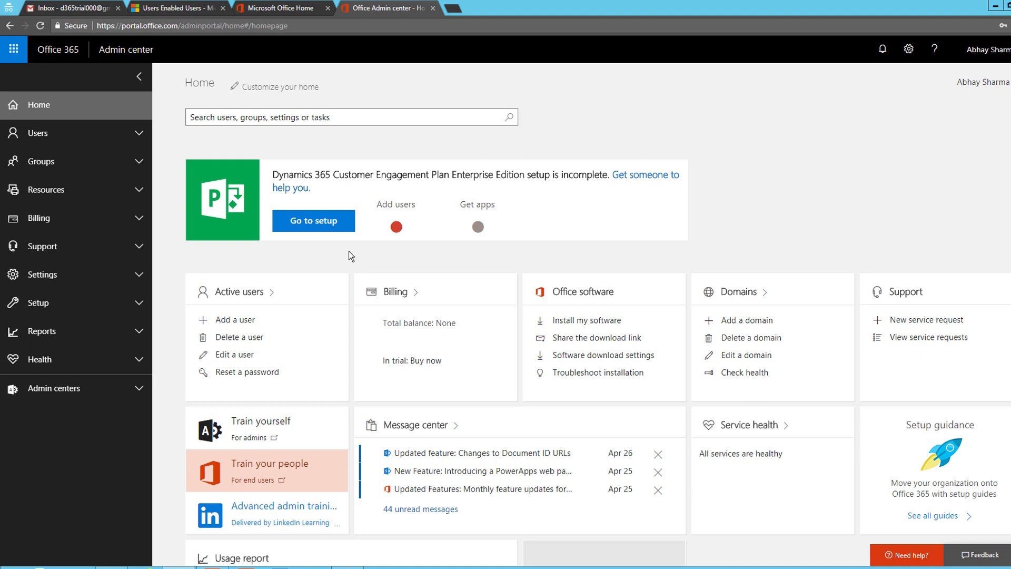
Refresh the Dynamics 365 Enabled Users list so New User appears, and select it
click(181, 8)
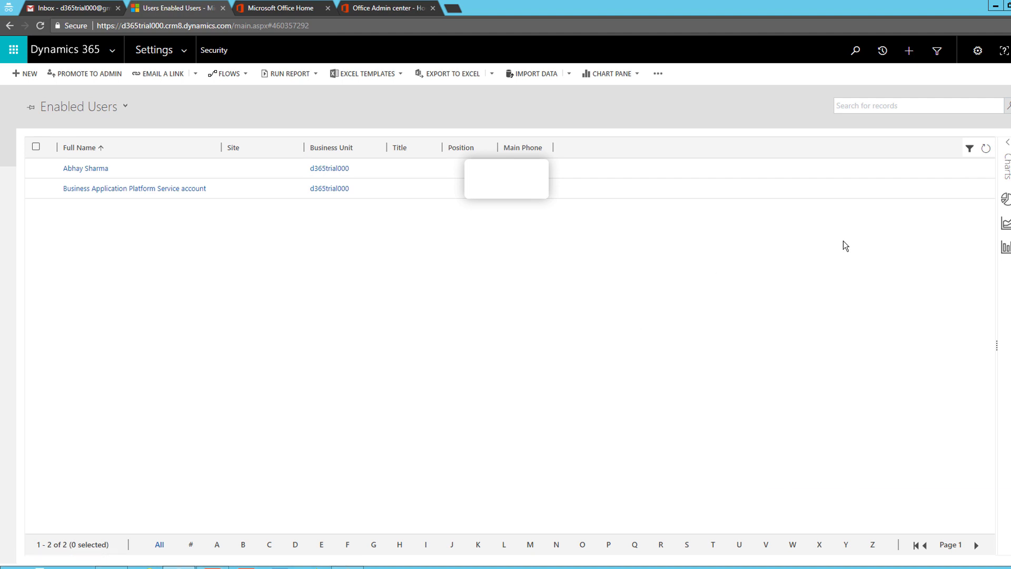
click(986, 150)
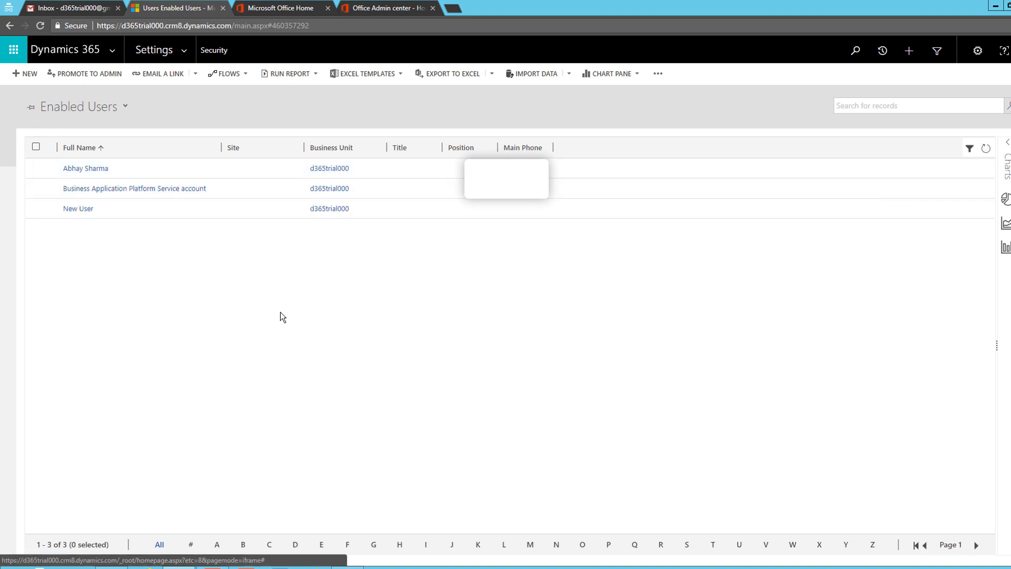
click(144, 211)
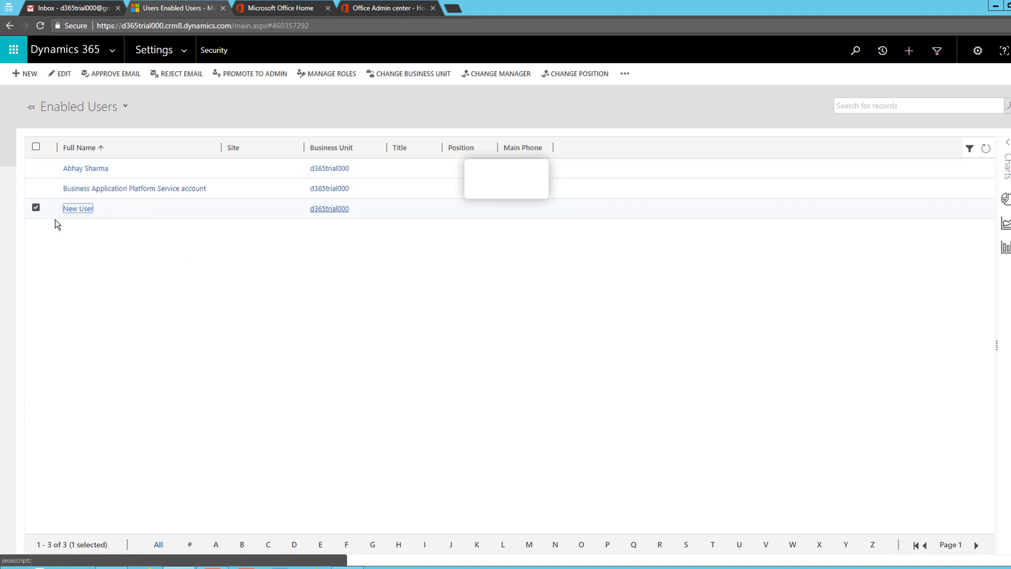
click(36, 208)
click(35, 208)
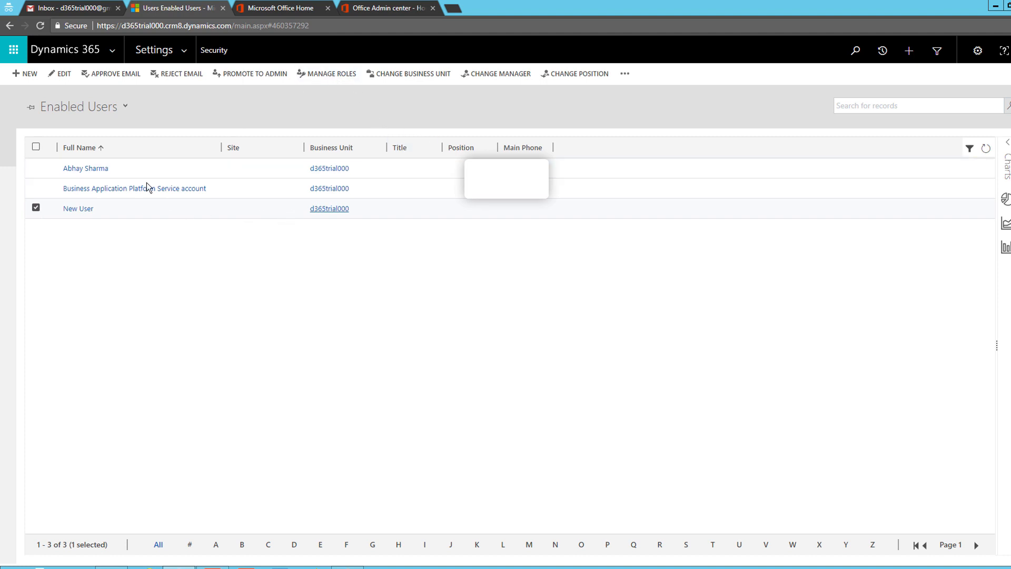
click(148, 210)
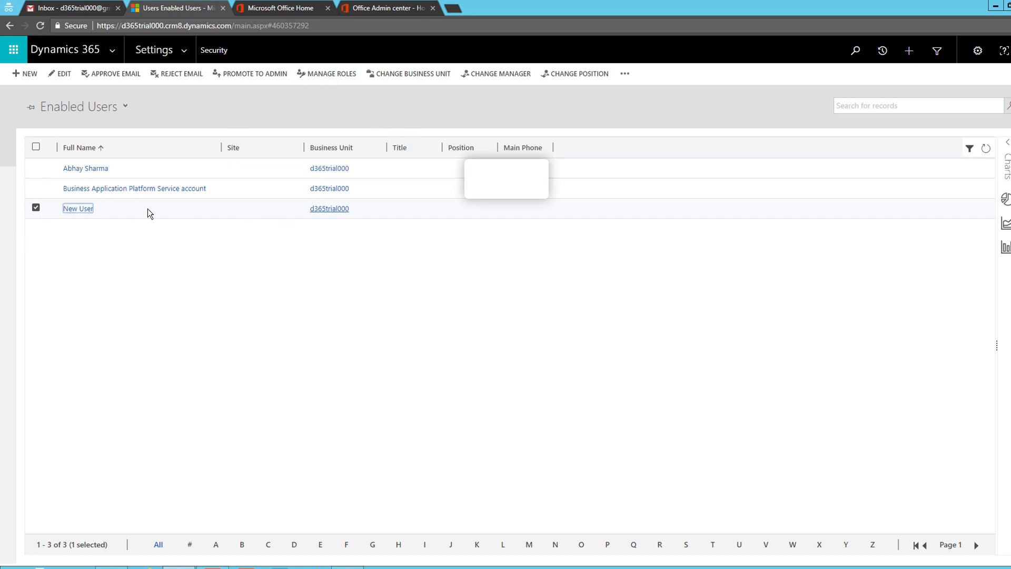
Open Manage User Roles for New User and review its ticked app-access roles
click(330, 77)
scroll(507, 324, down, 3)
scroll(507, 328, up, 3)
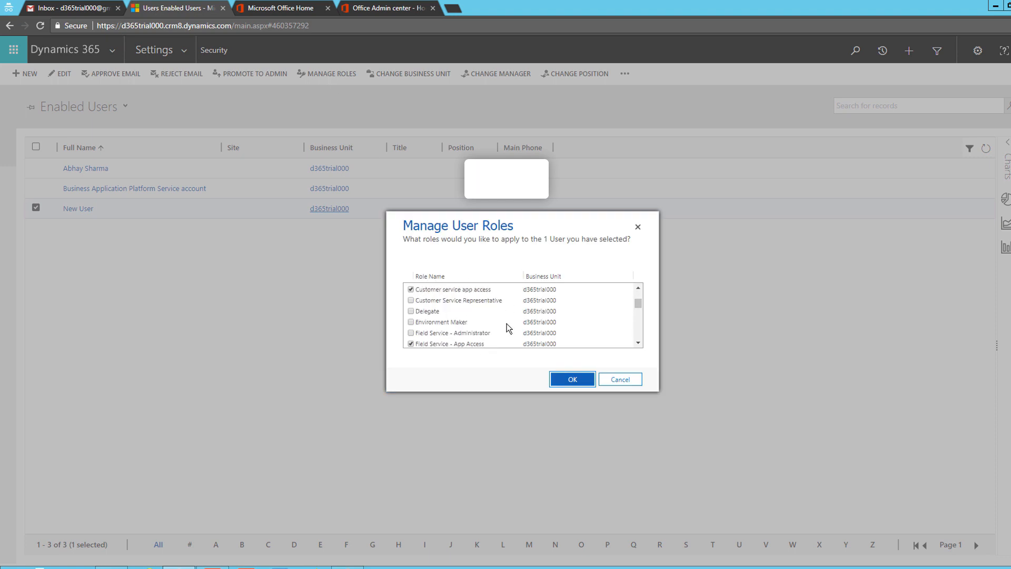
scroll(507, 324, up, 2)
scroll(506, 324, down, 6)
scroll(507, 323, down, 5)
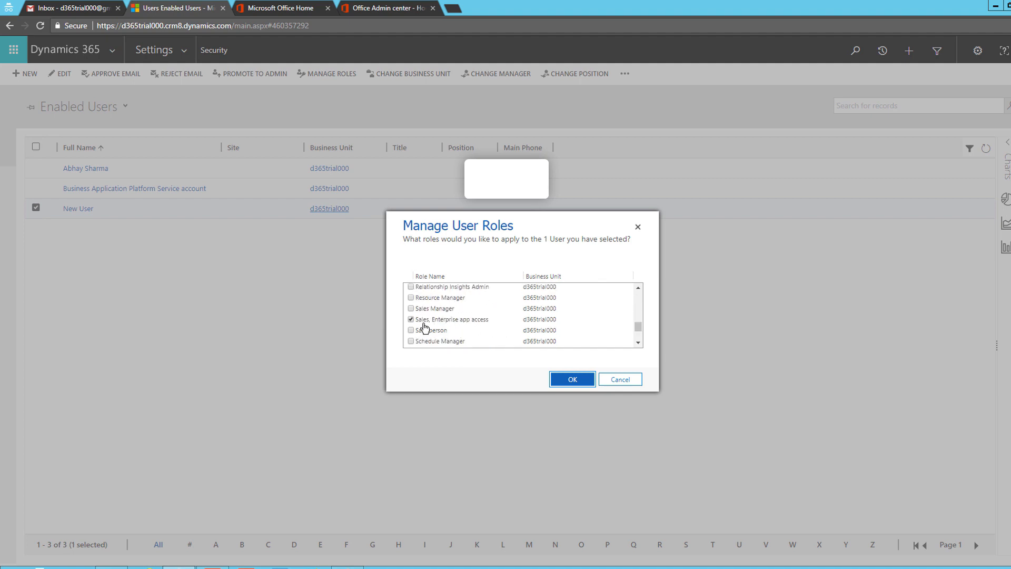
scroll(490, 327, up, 2)
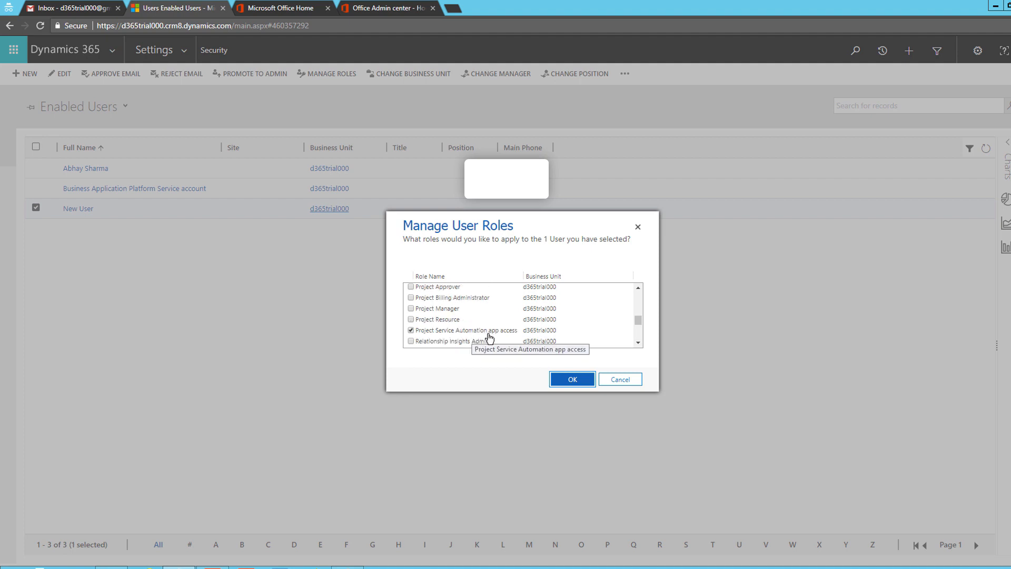
scroll(489, 338, up, 5)
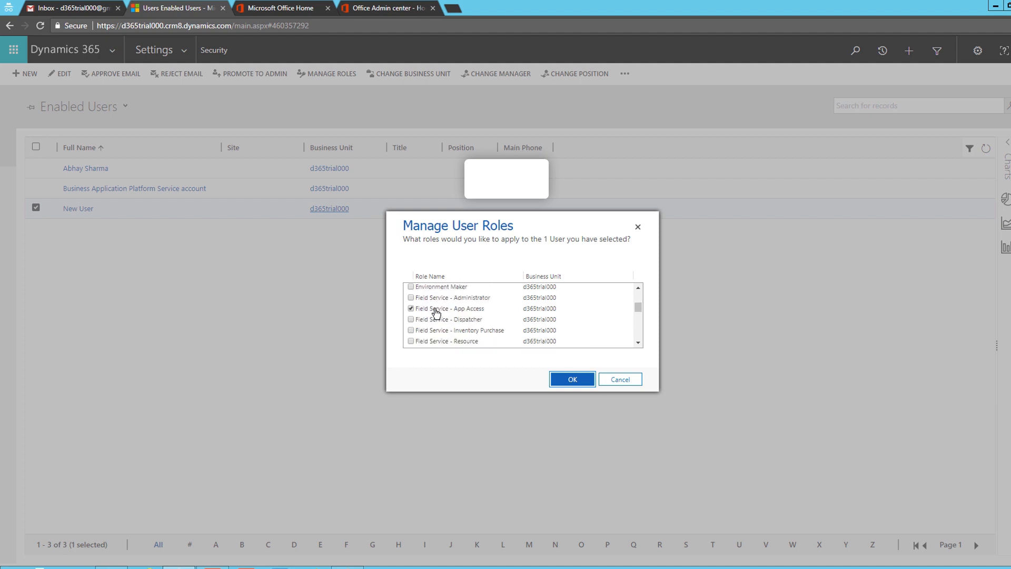
scroll(474, 316, up, 4)
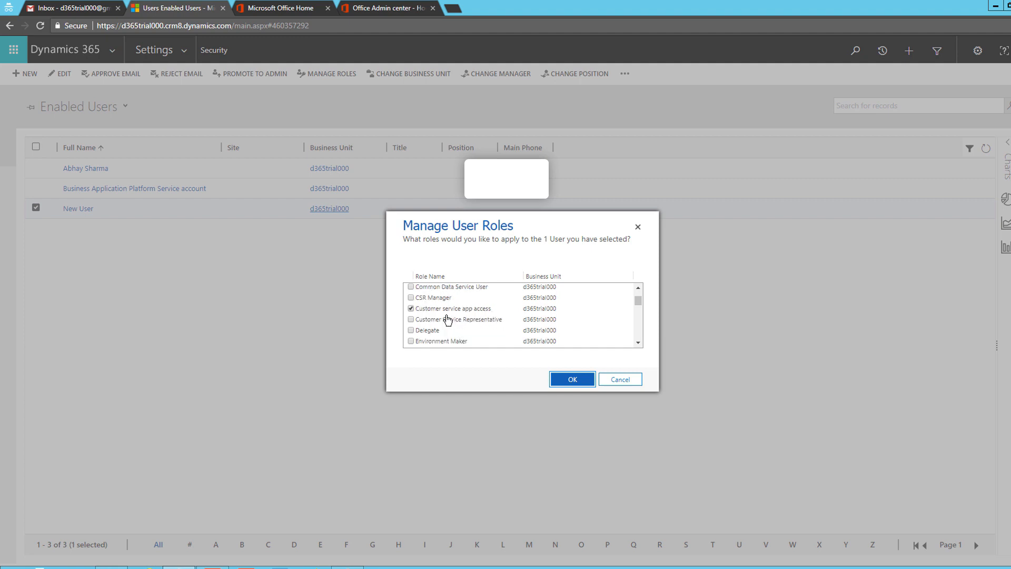
Cancel the role dialog without changes and copy the Dynamics 365 page address
click(623, 380)
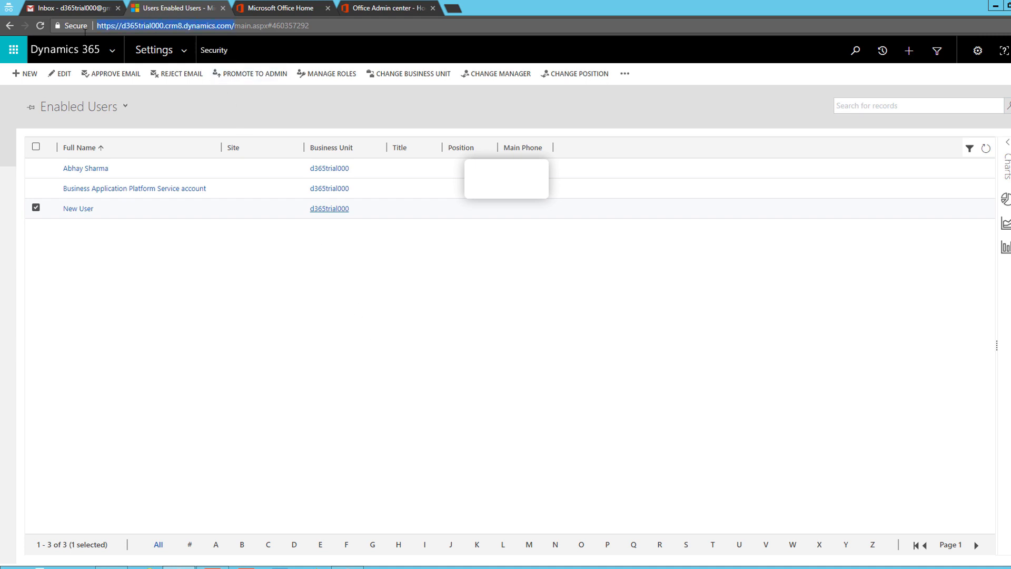
right_click(131, 27)
click(151, 67)
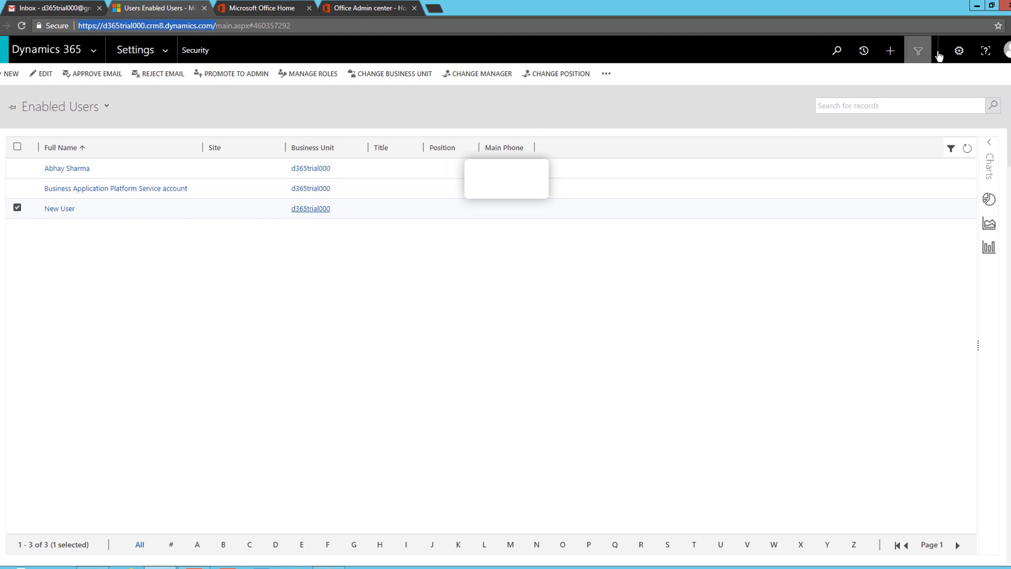
Sign out of Dynamics 365 and sign back in with the account password
click(1009, 50)
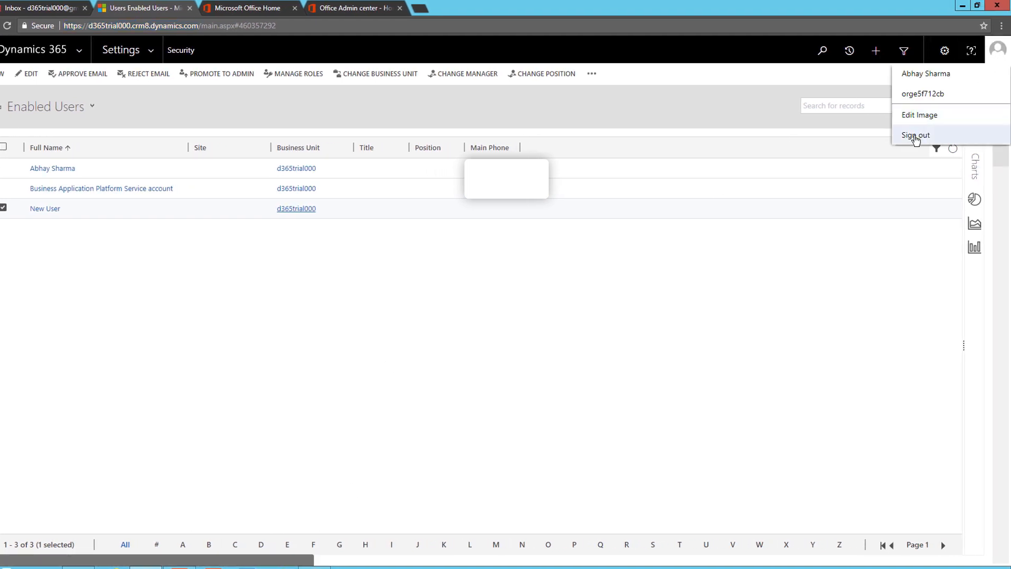
click(916, 136)
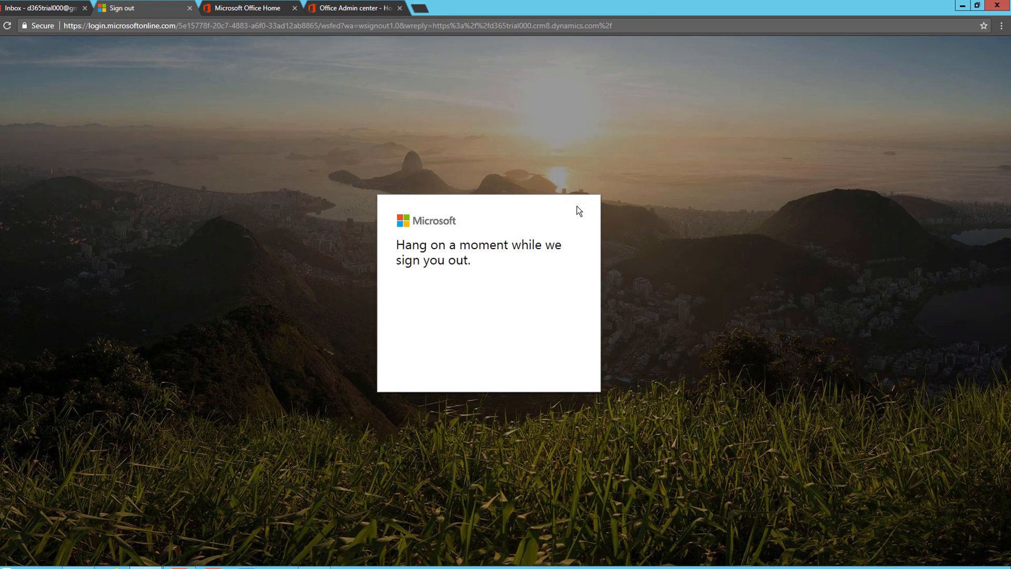
text(••)
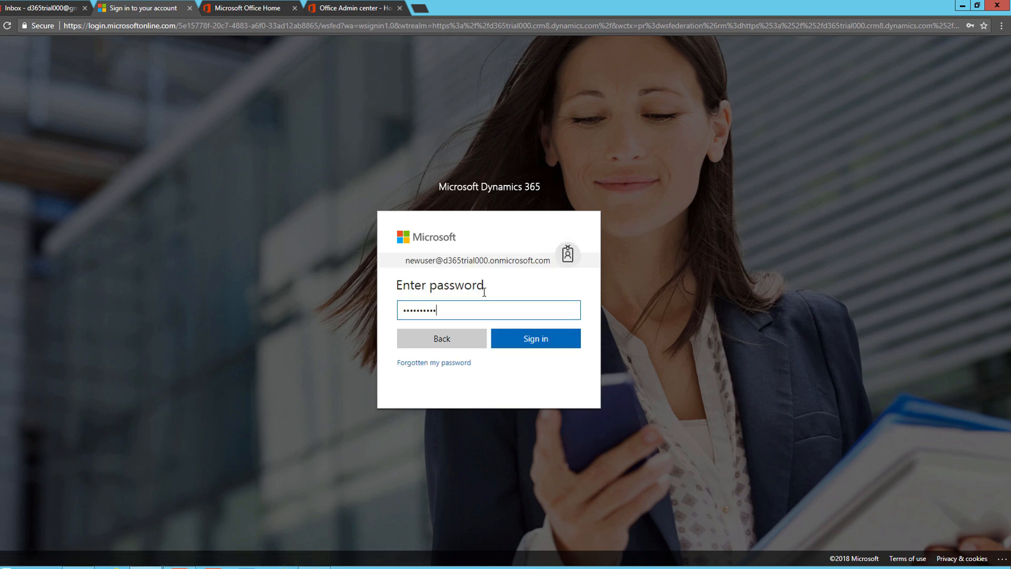
click(536, 338)
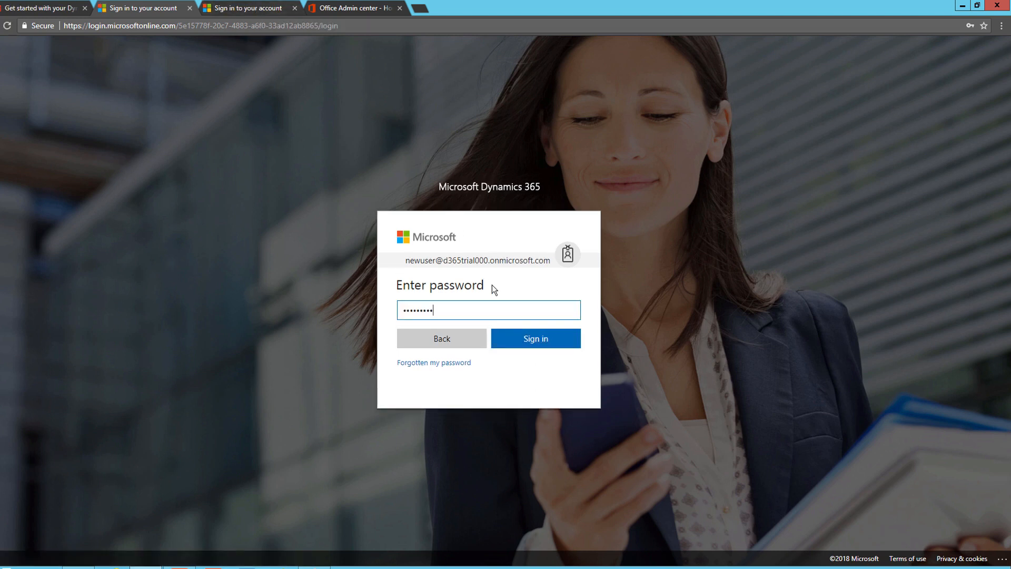
click(533, 339)
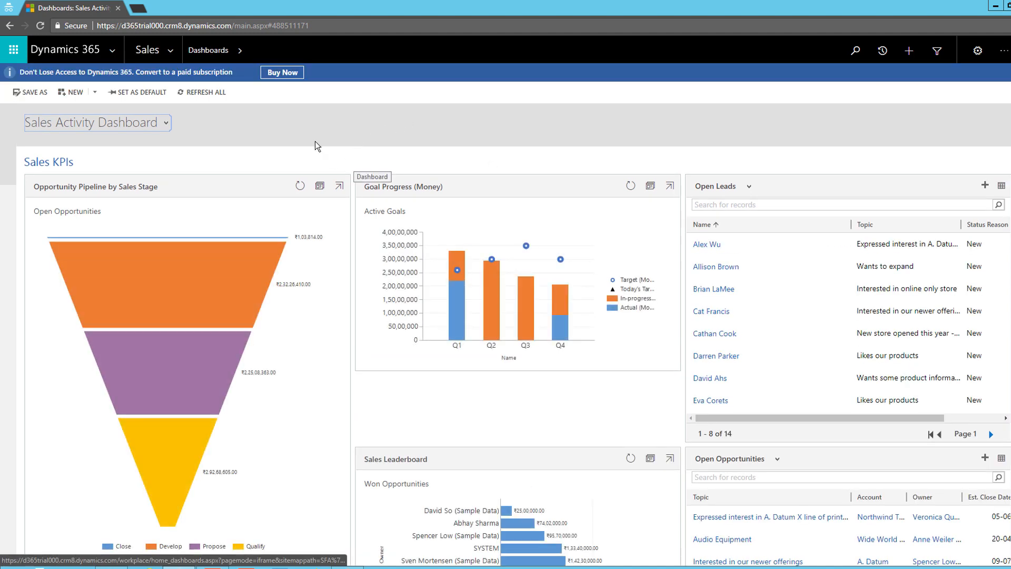
Go to Settings > Security > Users to show the Enabled Users list
click(171, 50)
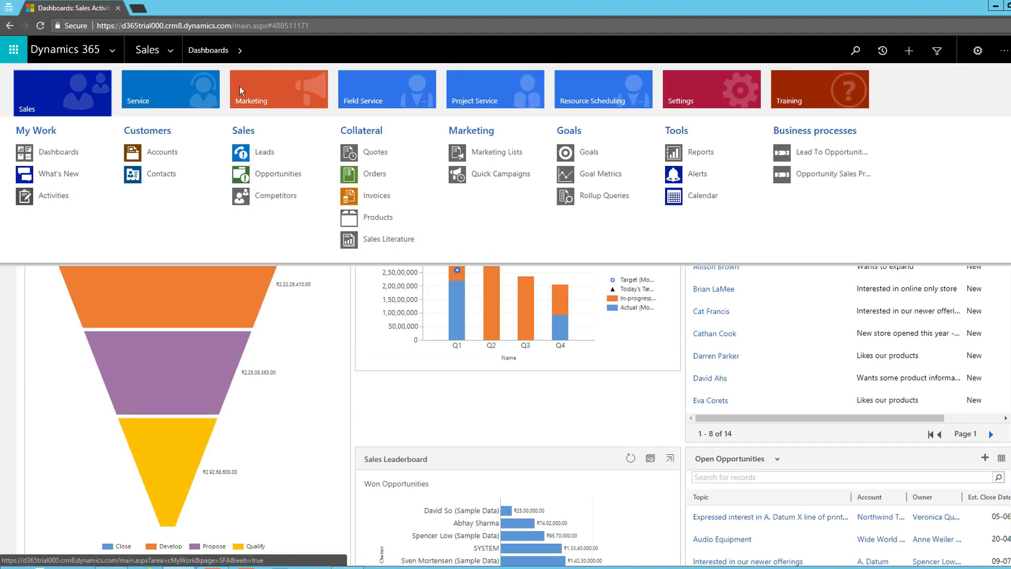
click(686, 90)
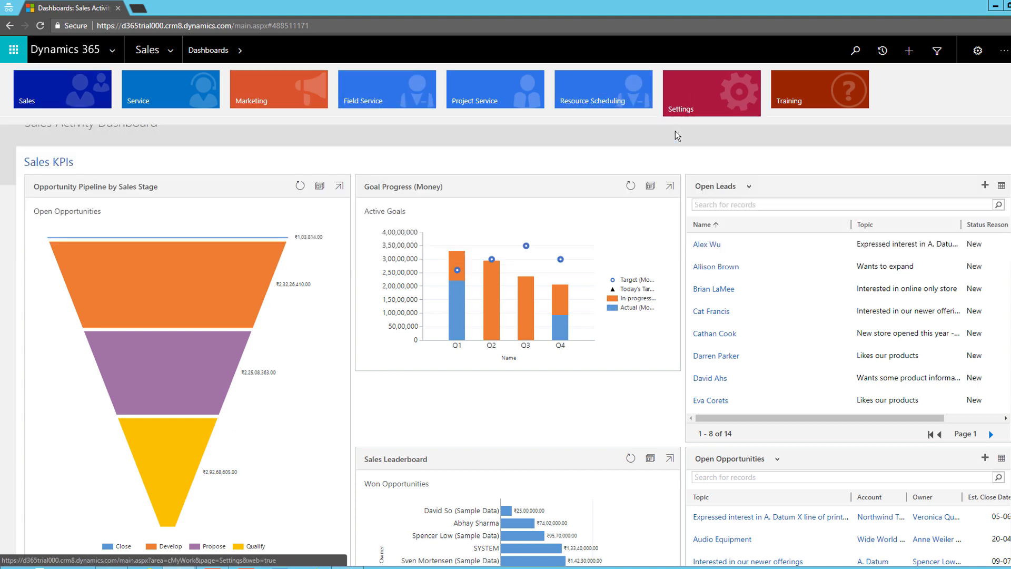
click(267, 173)
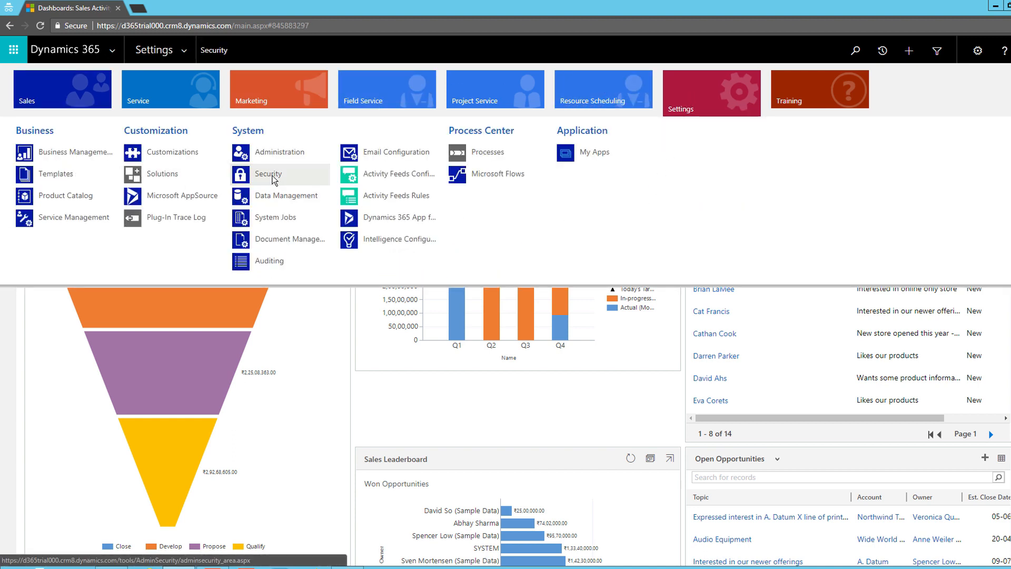
click(53, 136)
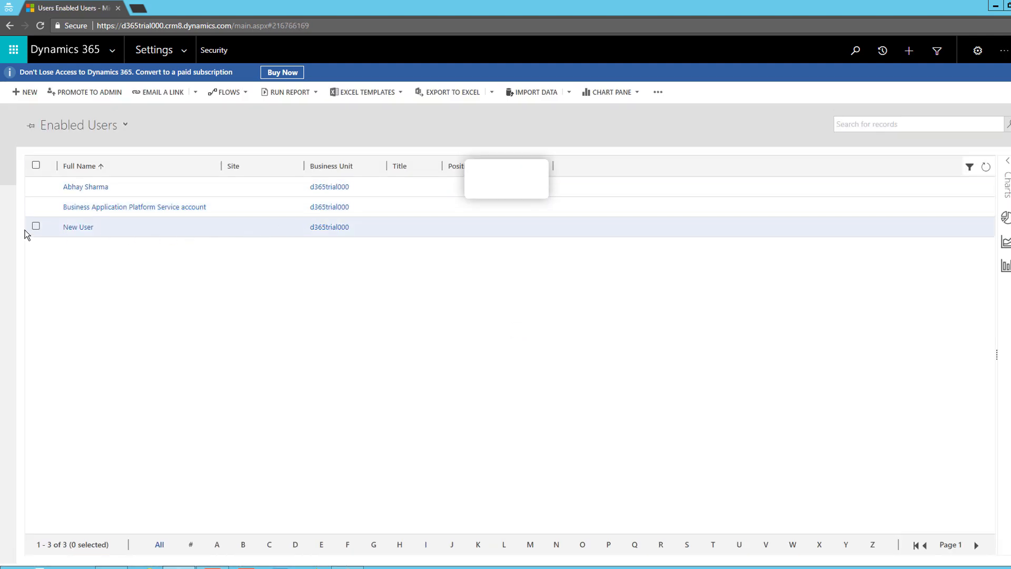
Add the System Administrator role to New User in Manage User Roles and confirm
click(241, 234)
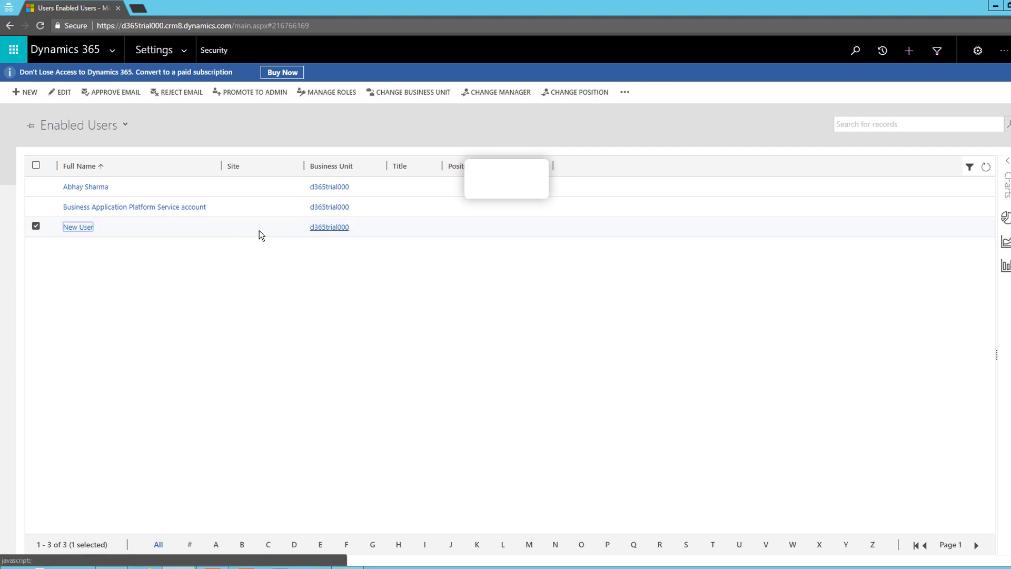
click(332, 93)
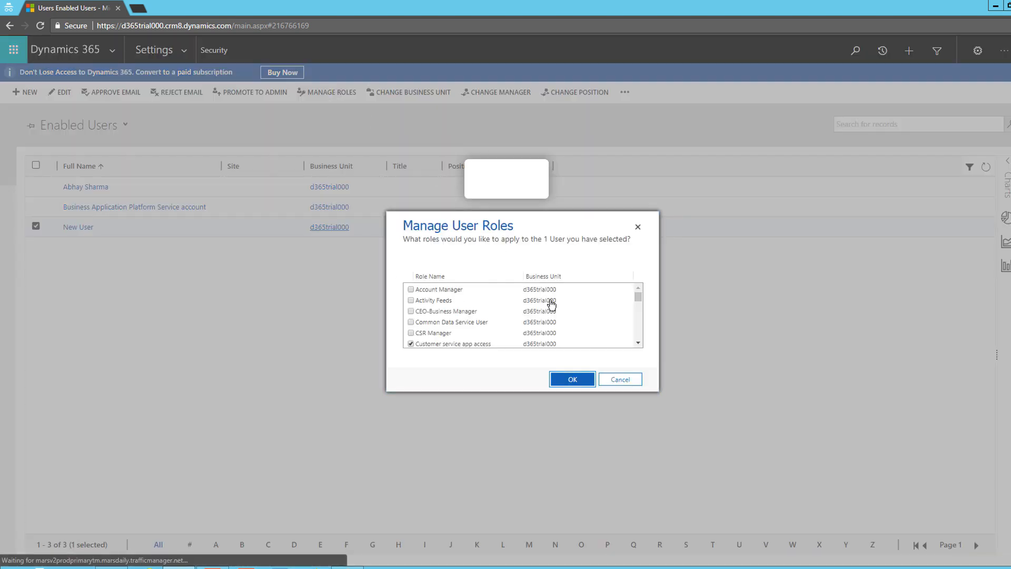
scroll(548, 311, down, 8)
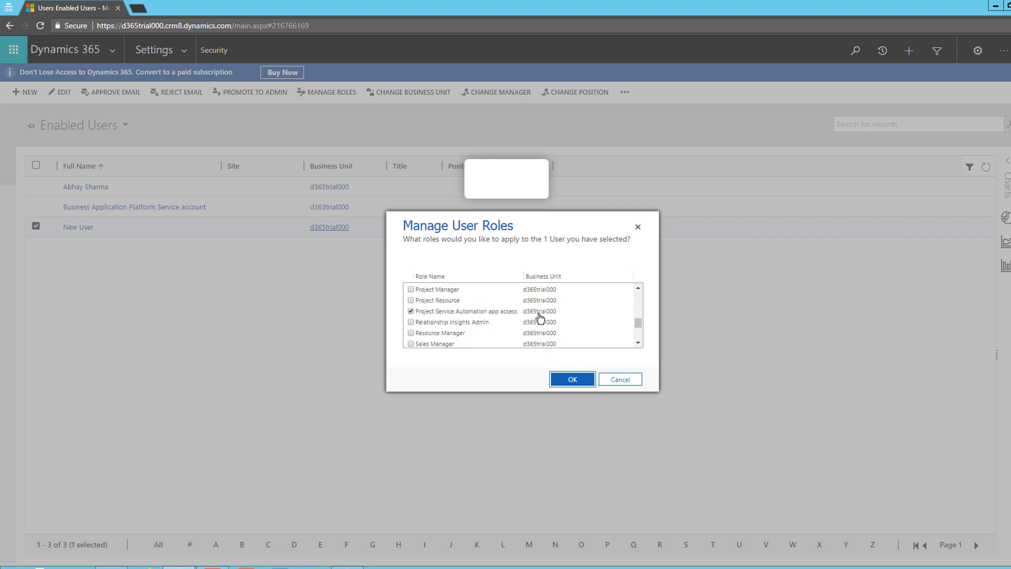
scroll(519, 315, down, 3)
click(451, 311)
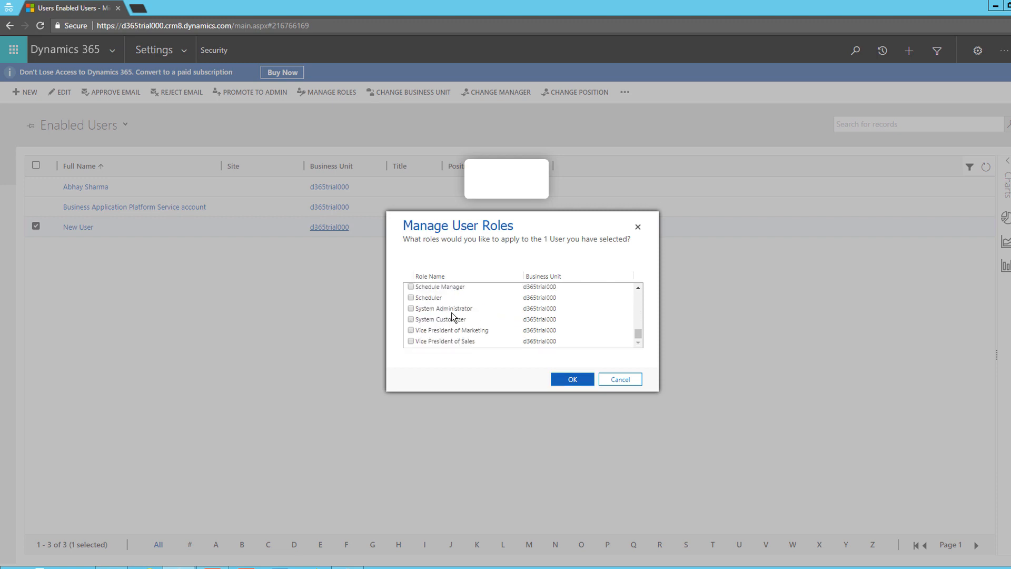
click(578, 380)
scroll(516, 297, up, 5)
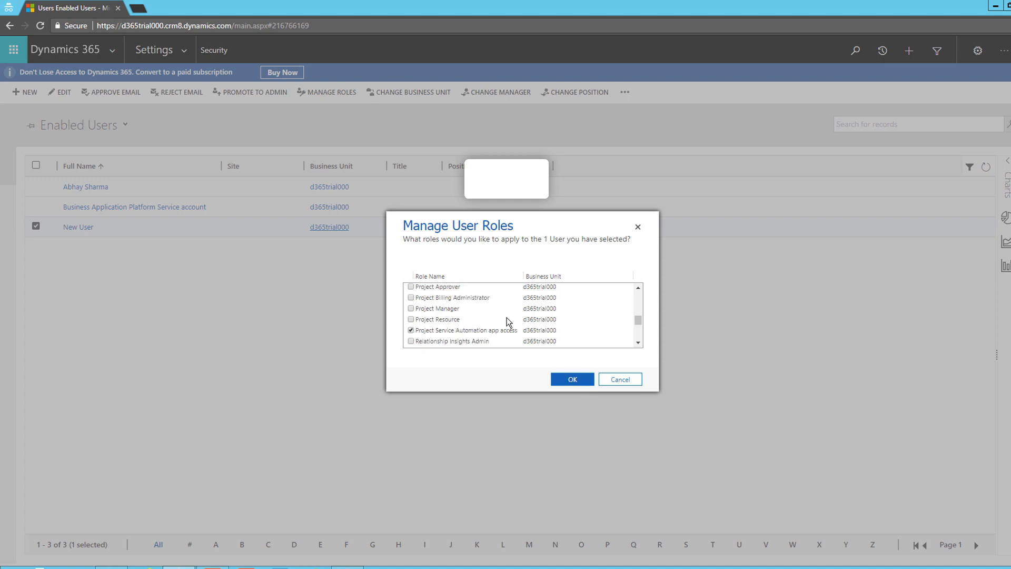
scroll(498, 319, down, 5)
click(571, 379)
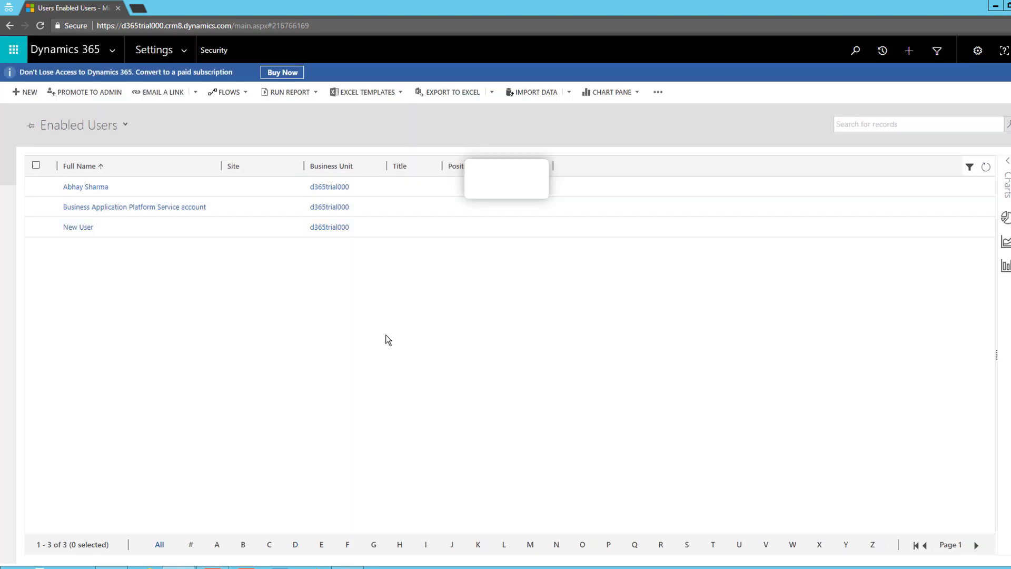
Sign in with New User's e-mail and password, correcting the mistyped password, and stay signed in
click(178, 28)
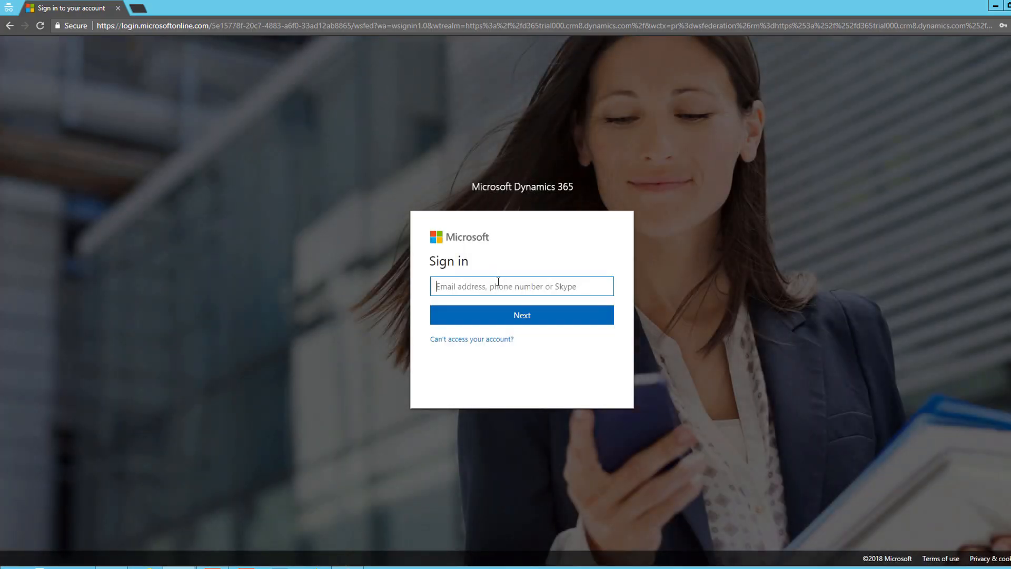
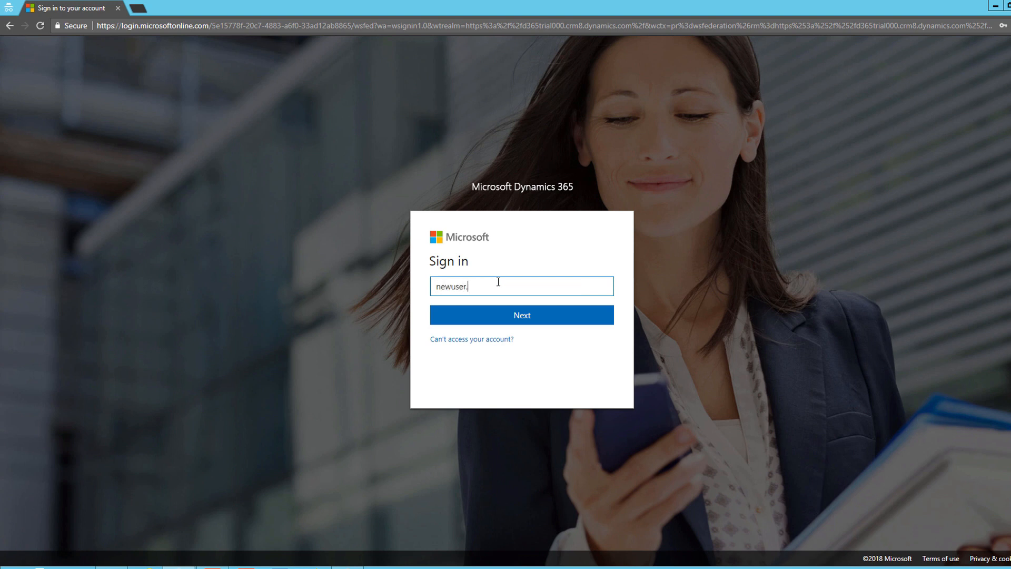
key(Return)
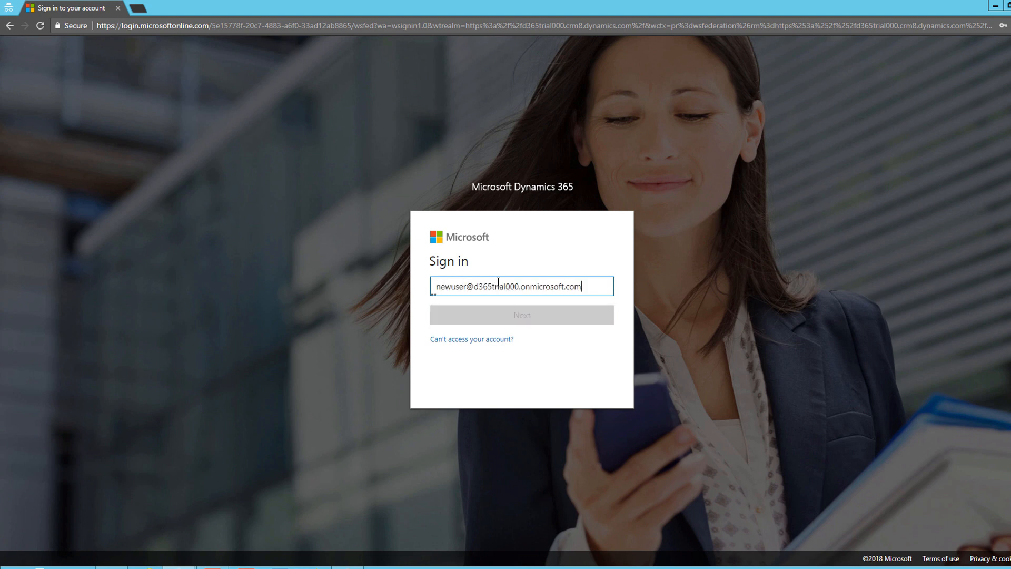
text(•••••••)
key(ctrl+a)
text(••••••••••••)
click(577, 340)
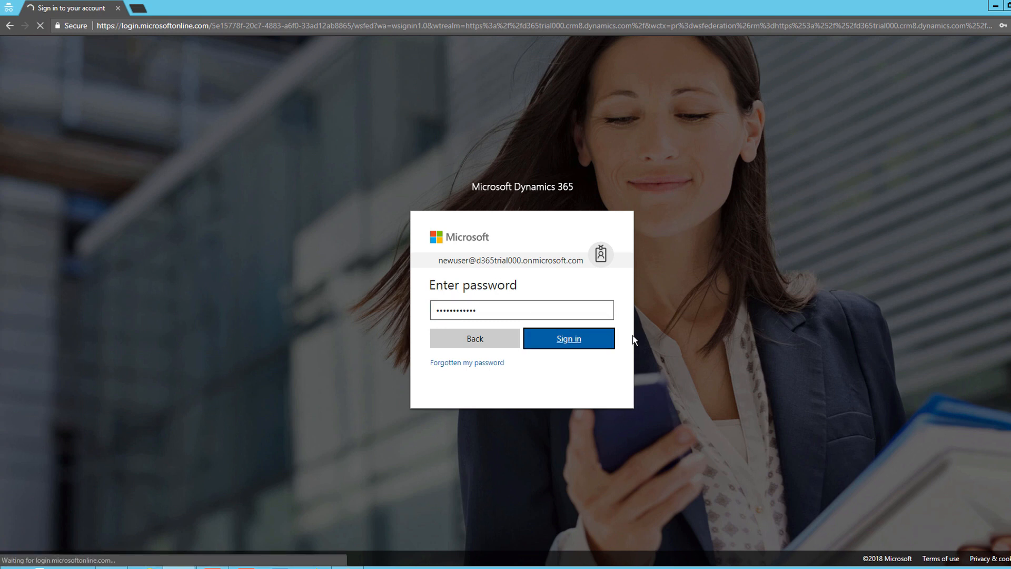
text(•••••••••)
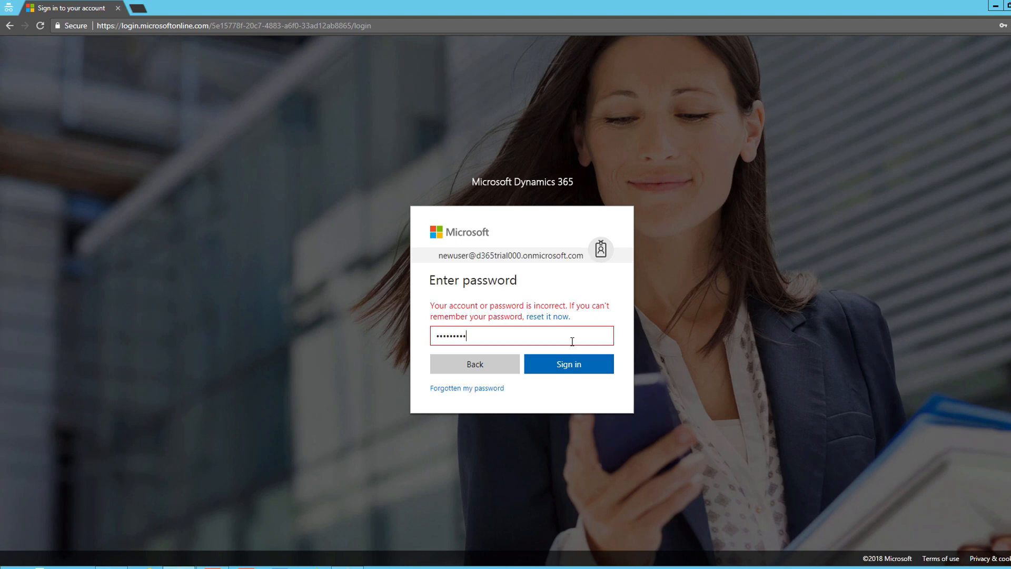
click(574, 363)
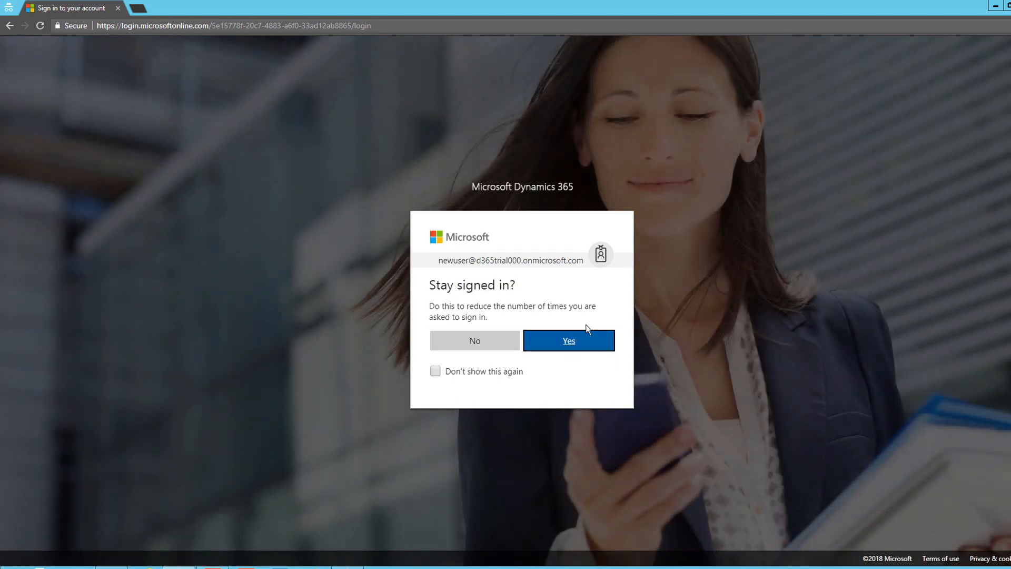
click(607, 333)
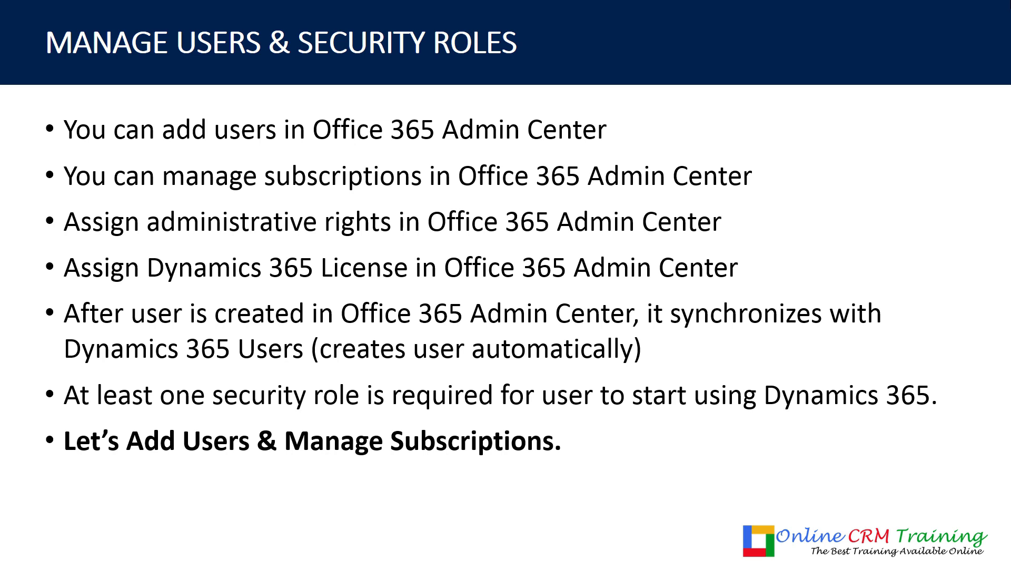
Advance the slideshow to the 'Administrative Access: Office 365' slide
key(Right)
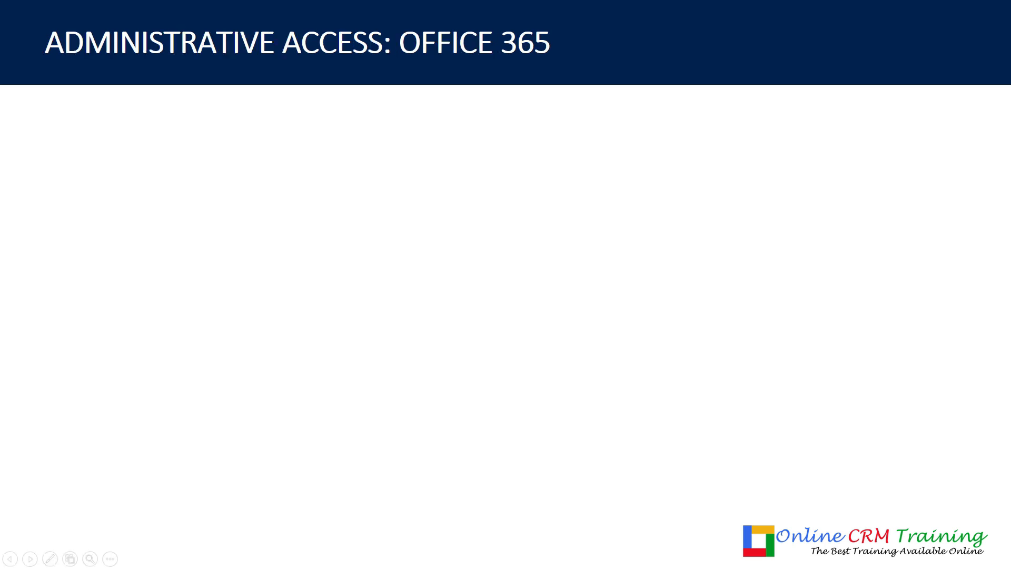
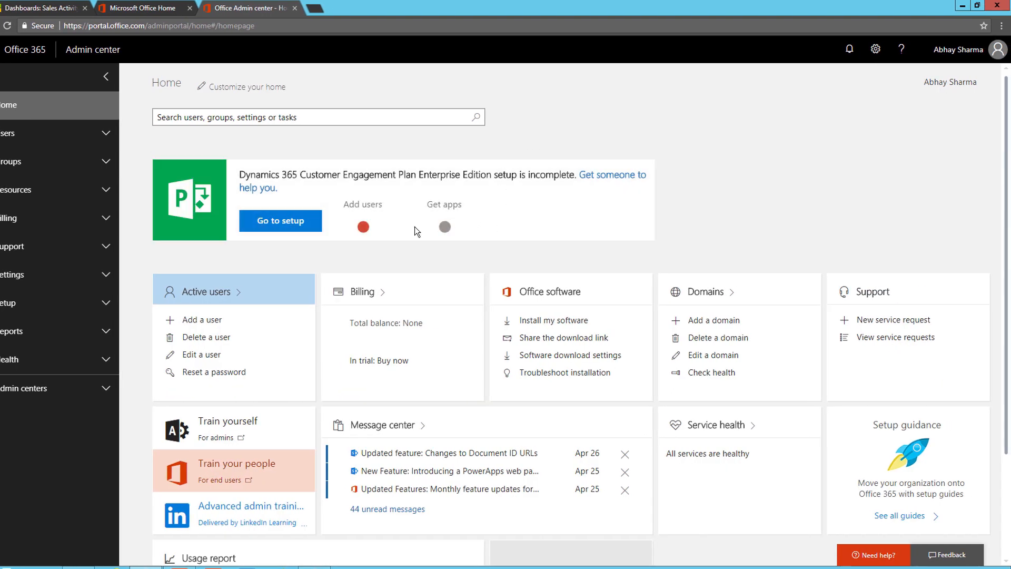
From Active users, open New User's details and go to edit their role, currently User
click(215, 359)
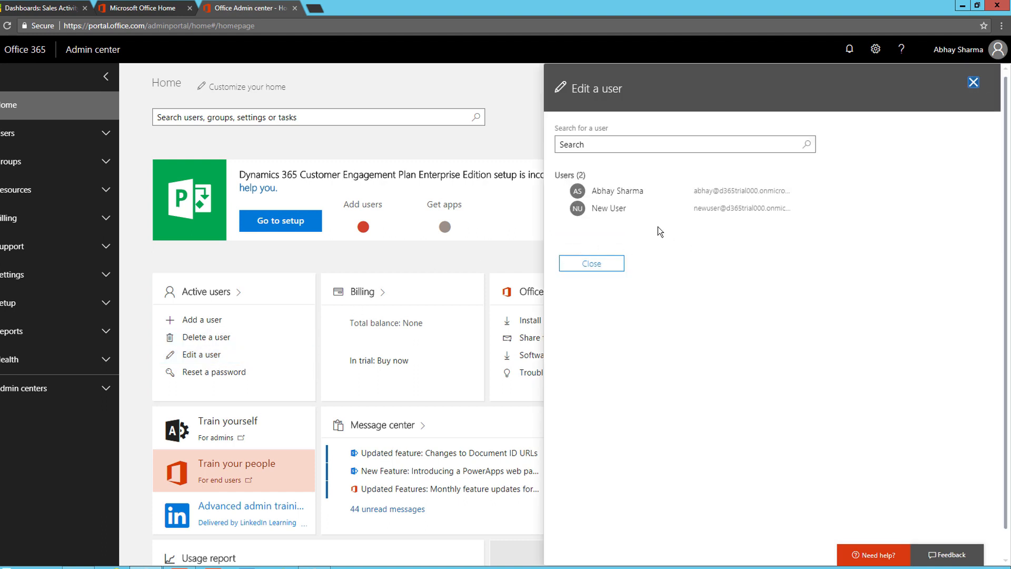
click(662, 209)
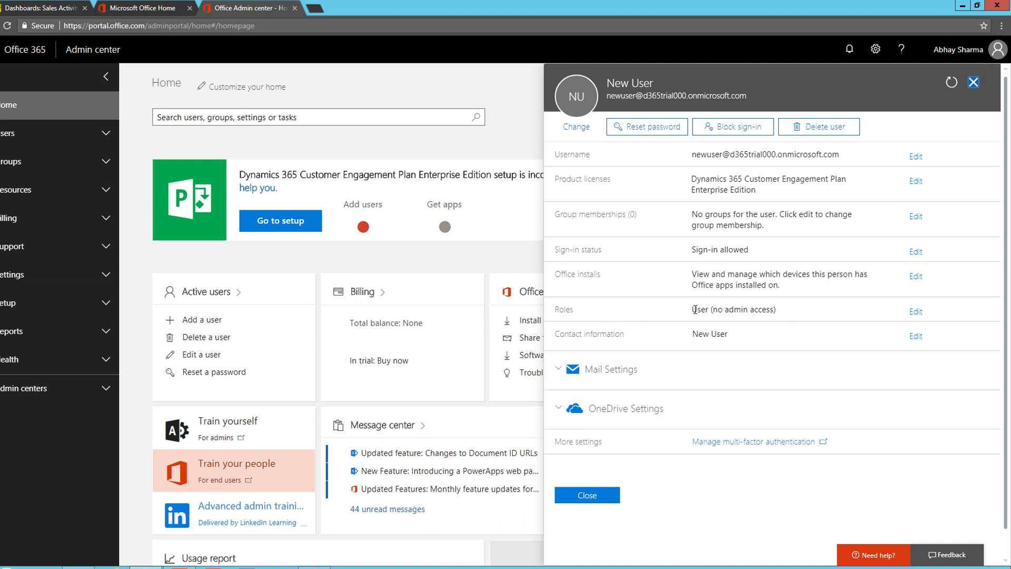
drag(691, 310, 799, 312)
click(798, 311)
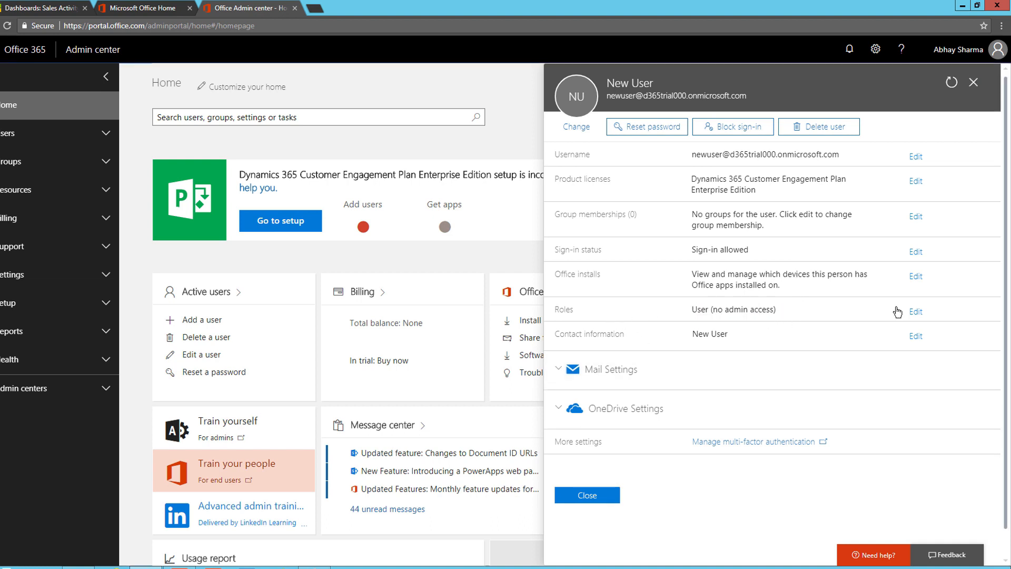
click(916, 311)
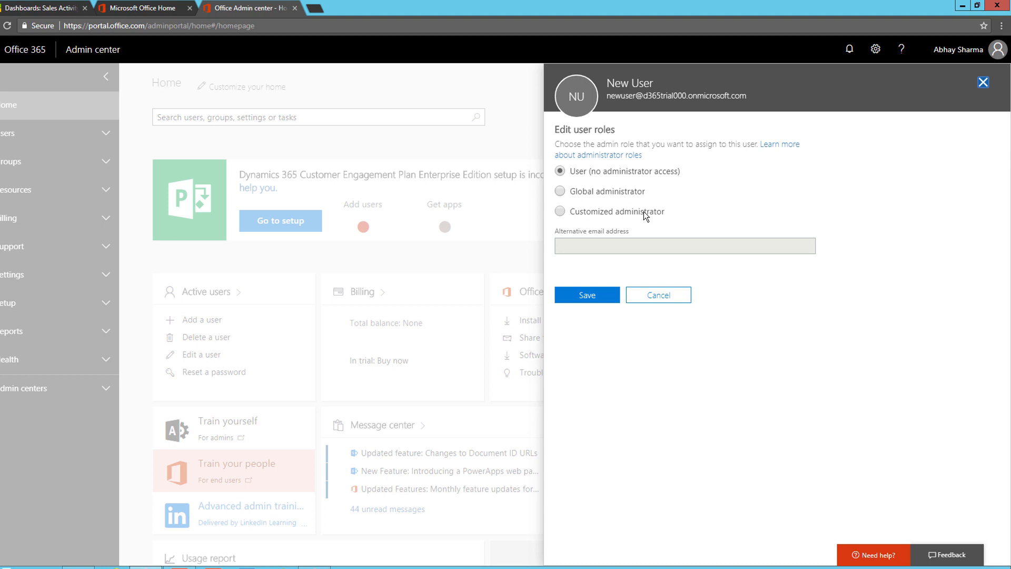
In Edit user roles, try Global administrator, then switch to Customized administrator to list individual roles
click(559, 191)
click(579, 212)
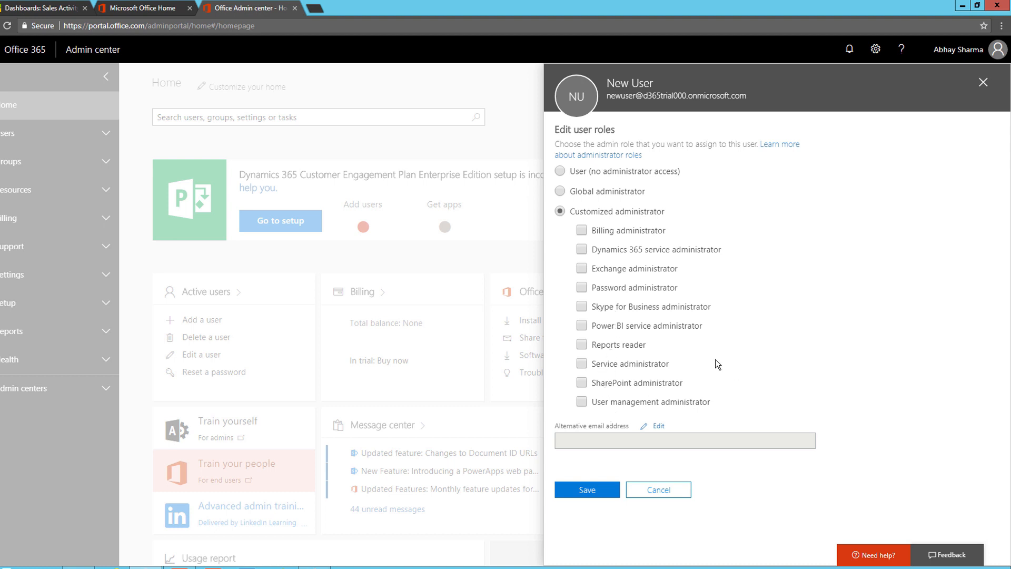
click(582, 235)
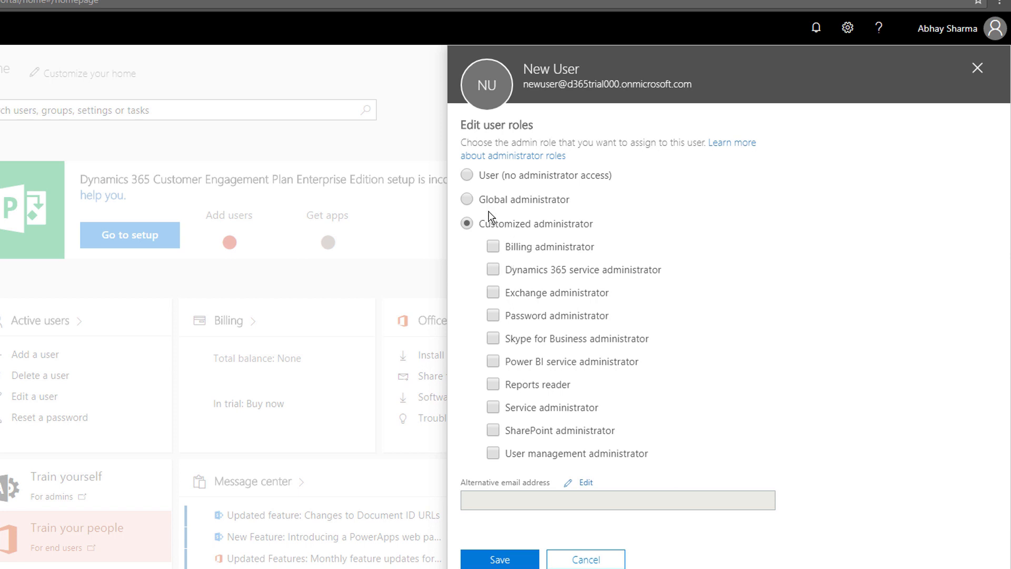
Give New User the Billing administrator and Password administrator roles as a Customized administrator and save
click(468, 201)
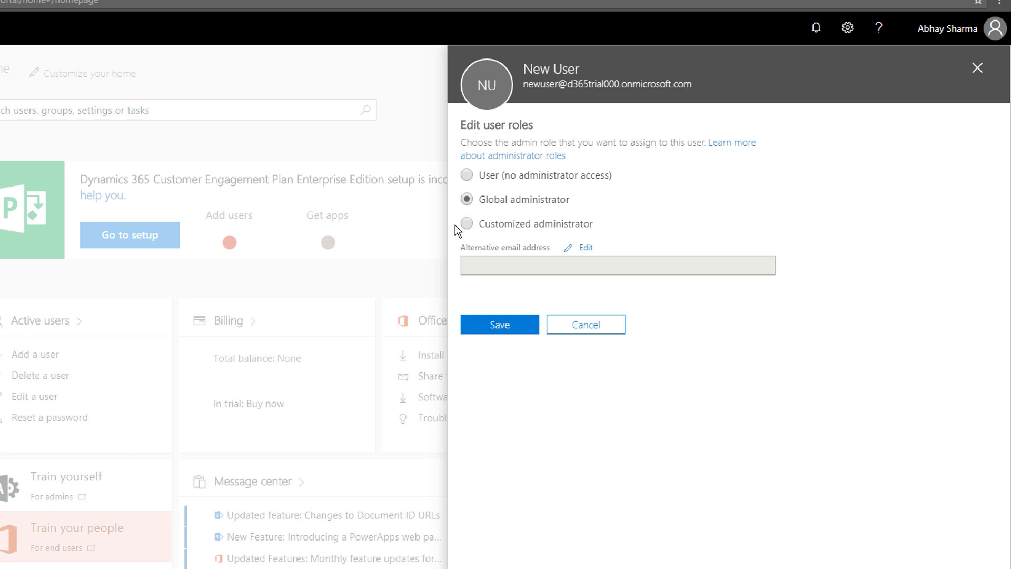
click(468, 224)
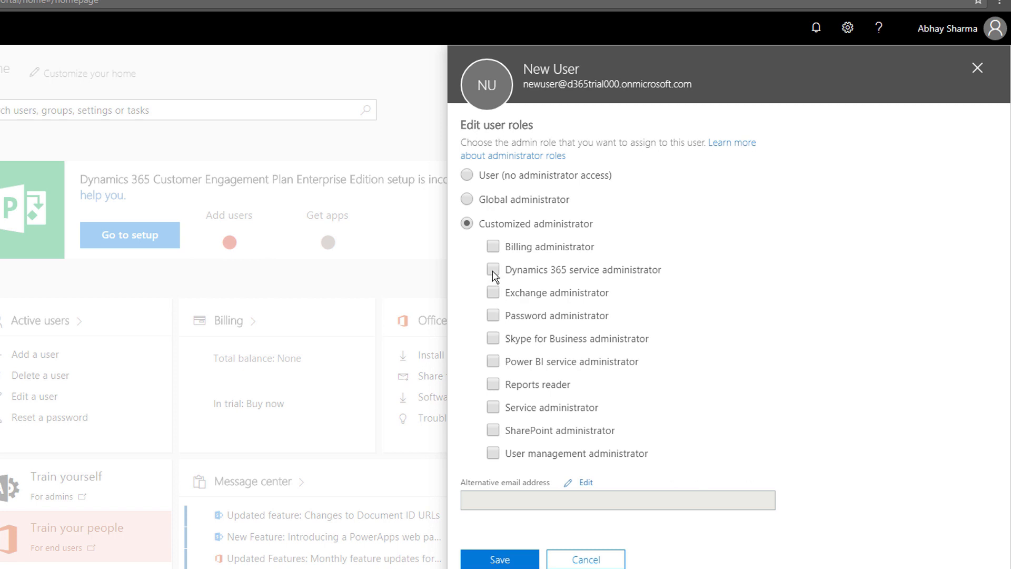
click(493, 247)
click(494, 316)
click(514, 559)
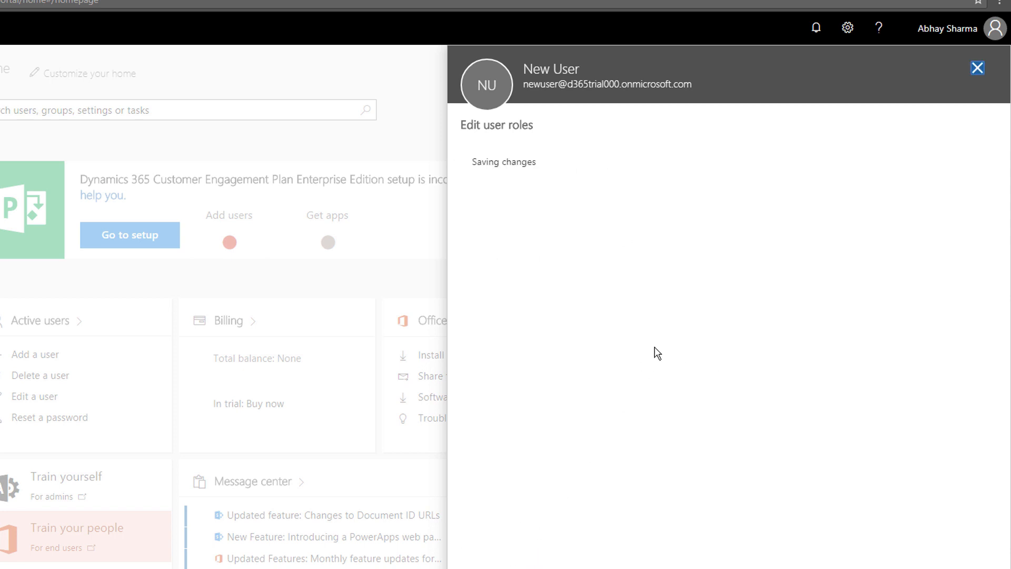
click(518, 201)
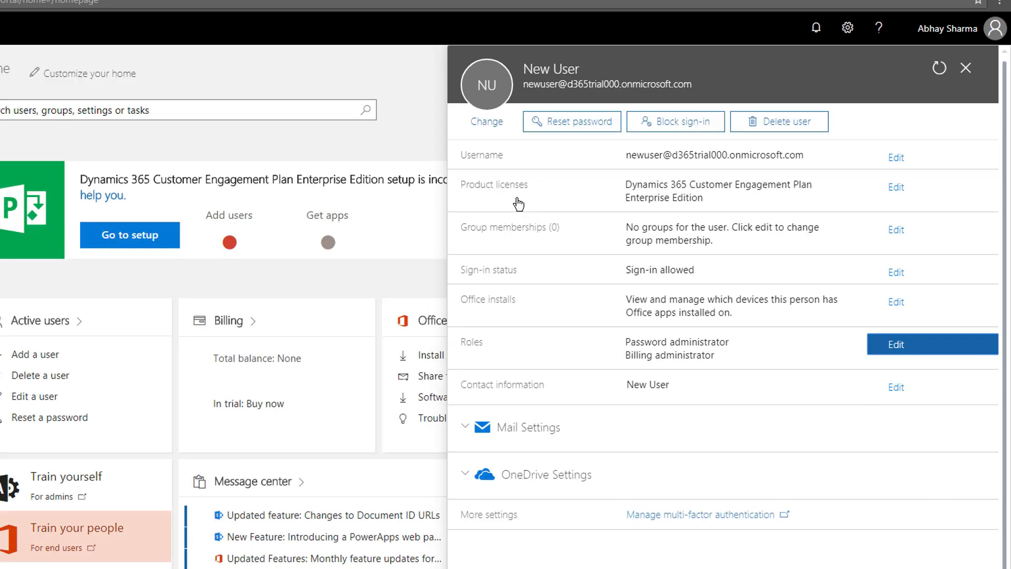
Close the user panel, sign in with New User's e-mail and password, and stay signed in
click(965, 68)
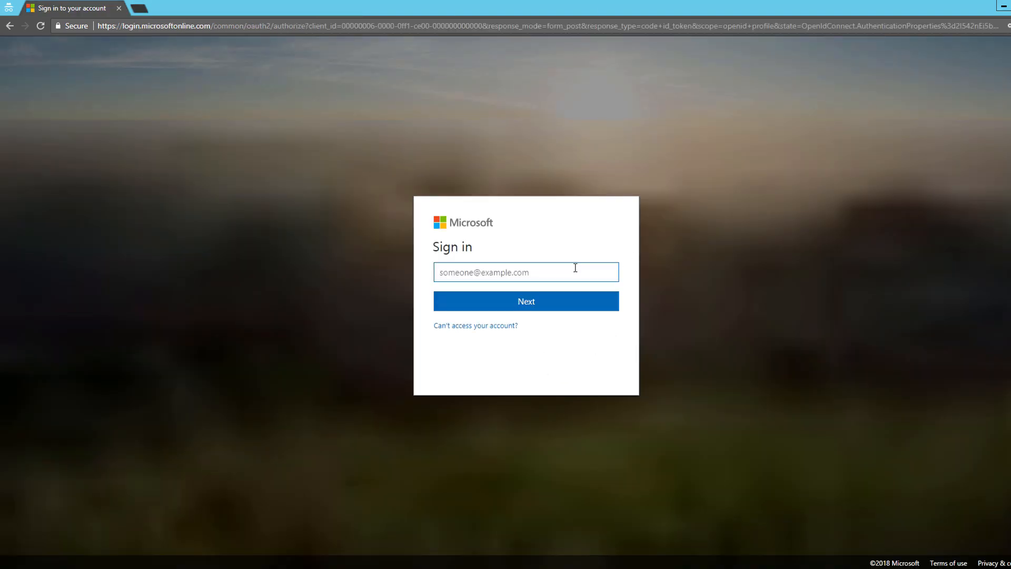
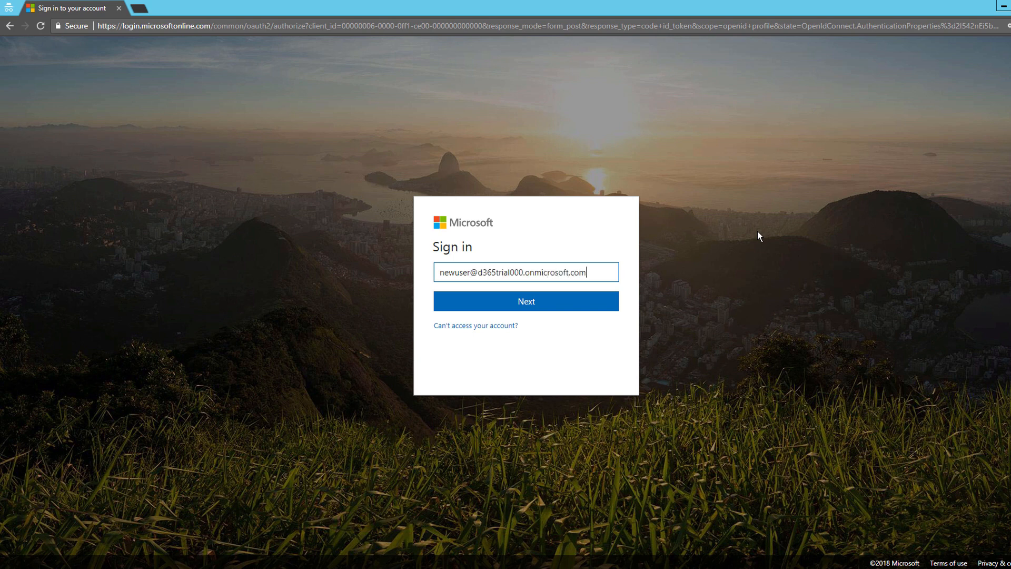
key(Return)
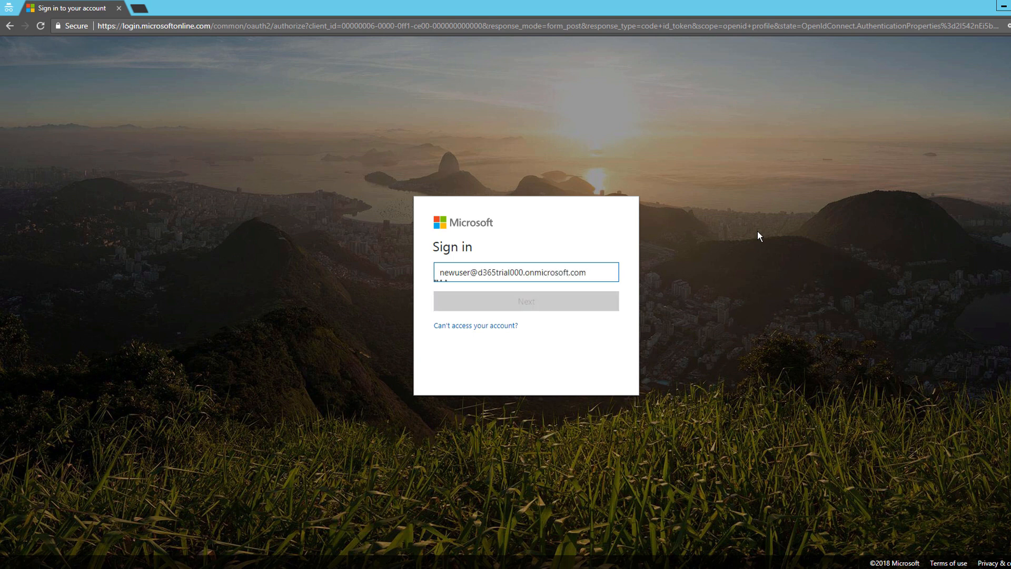
text(********)
key(Return)
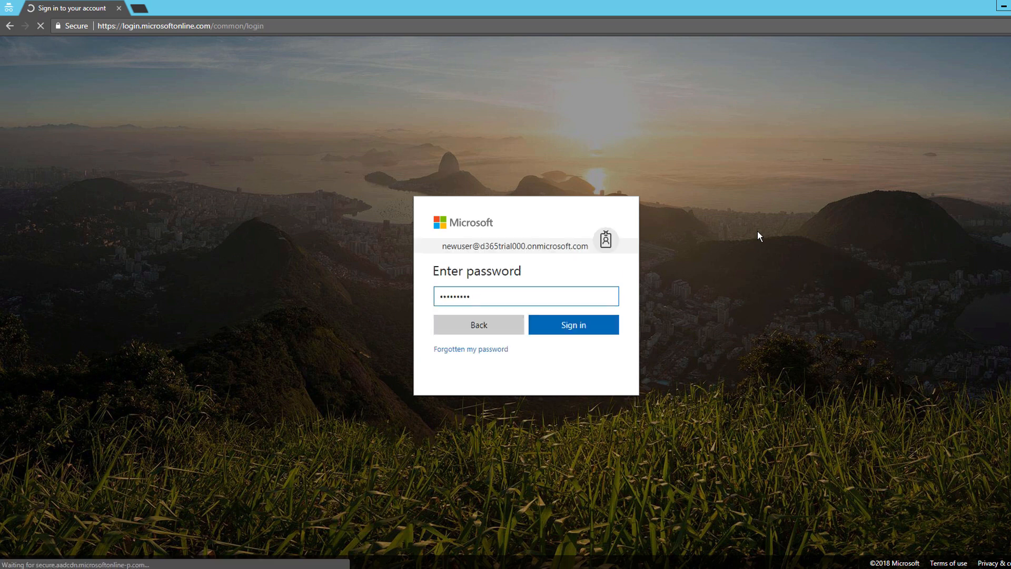
click(594, 329)
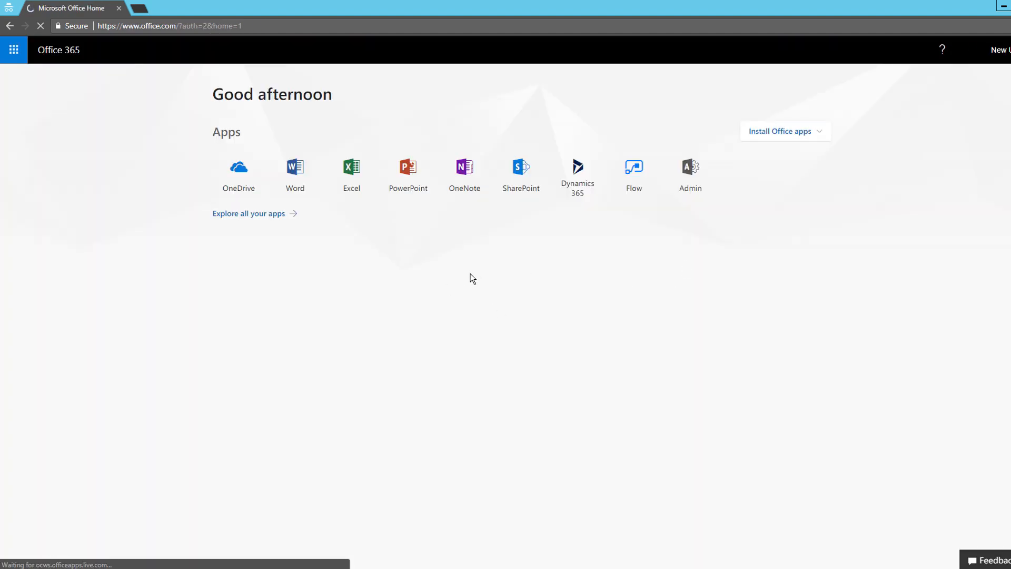
Open the Admin tile as New User, close the permission error tab, and reopen Admin
click(702, 181)
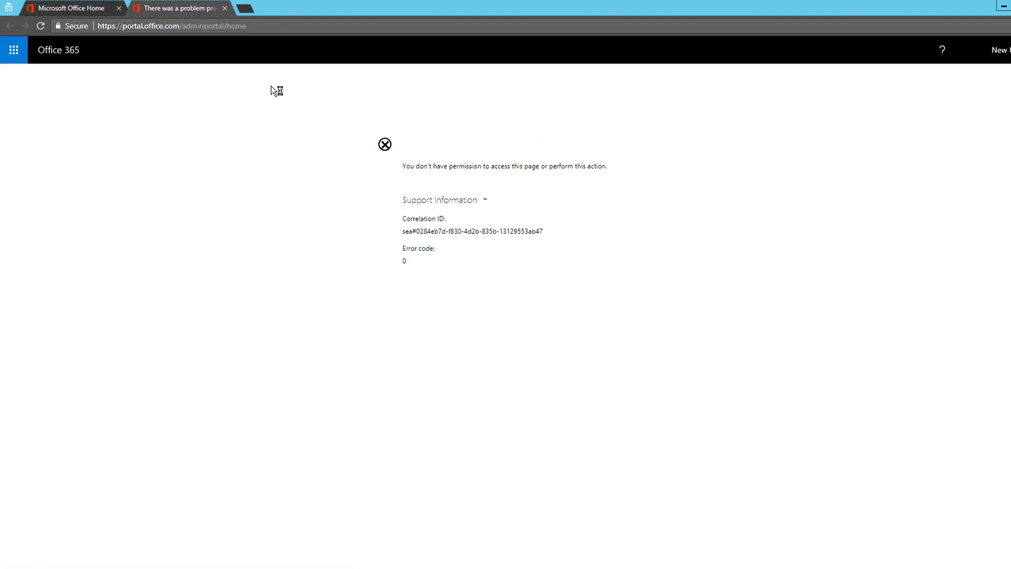
click(224, 8)
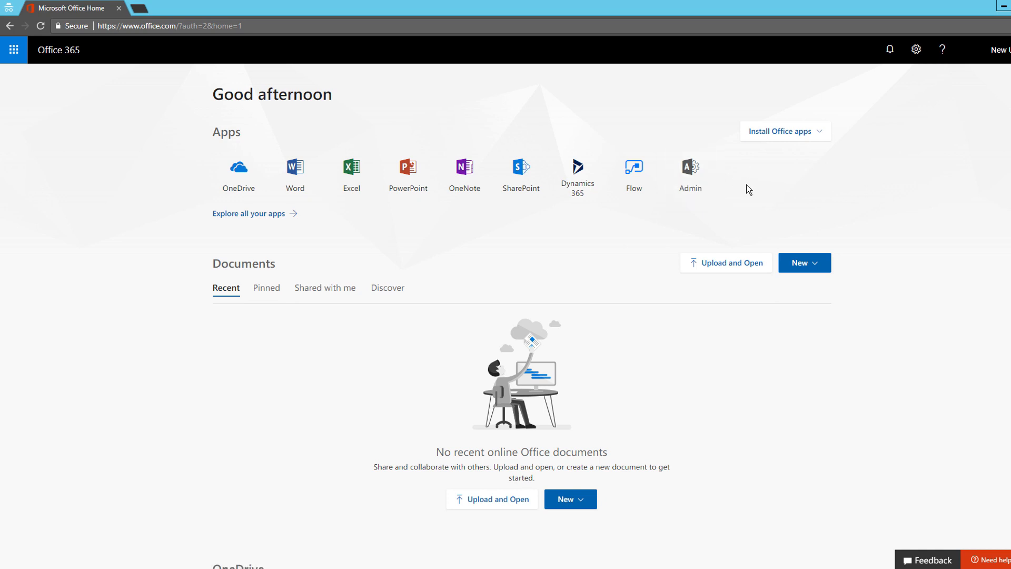
click(703, 177)
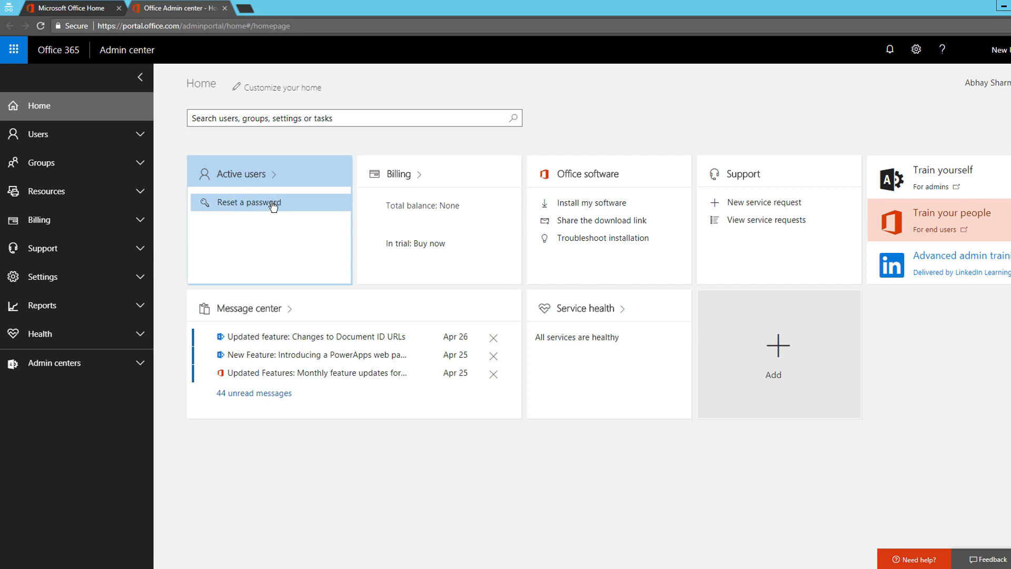
Try out user selection in Reset a password, open Test User's reset form, then cancel it
click(243, 207)
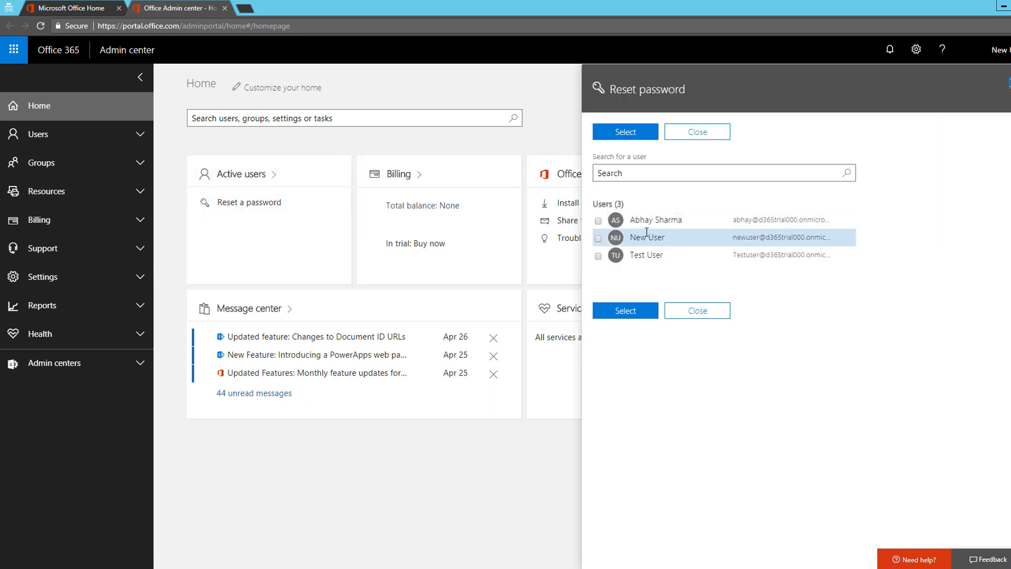
click(599, 238)
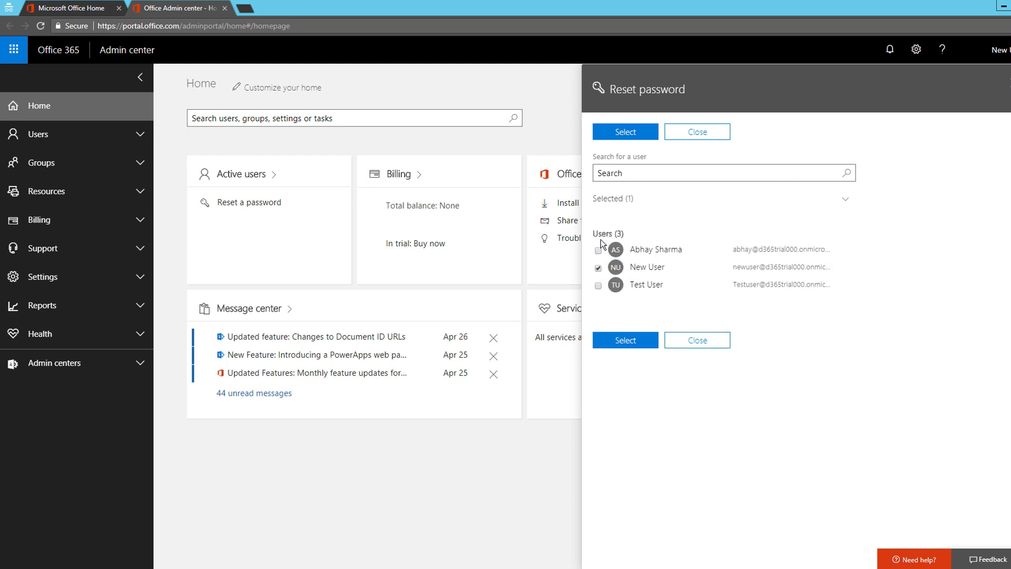
click(603, 266)
click(597, 257)
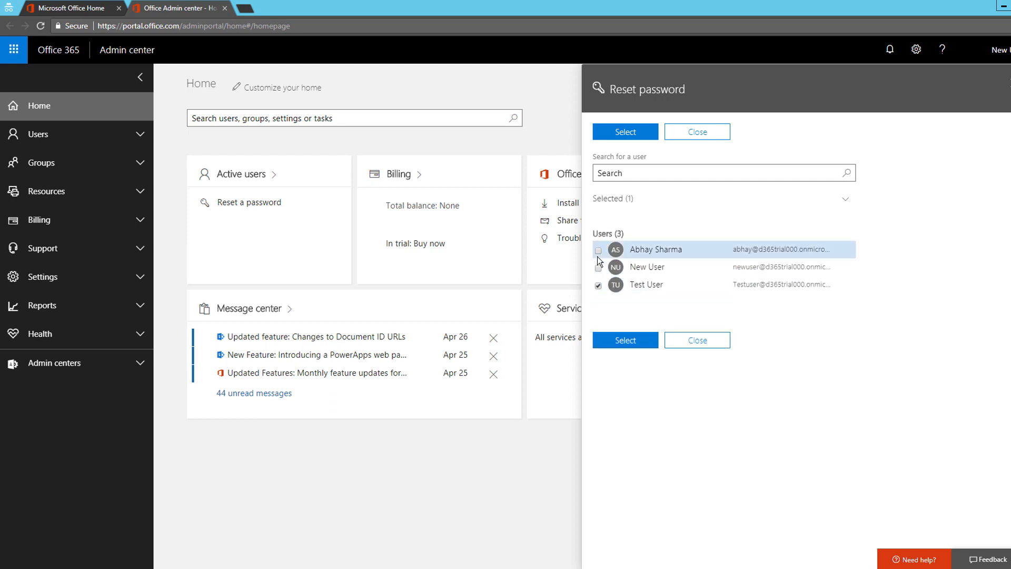
click(599, 286)
click(598, 221)
click(599, 251)
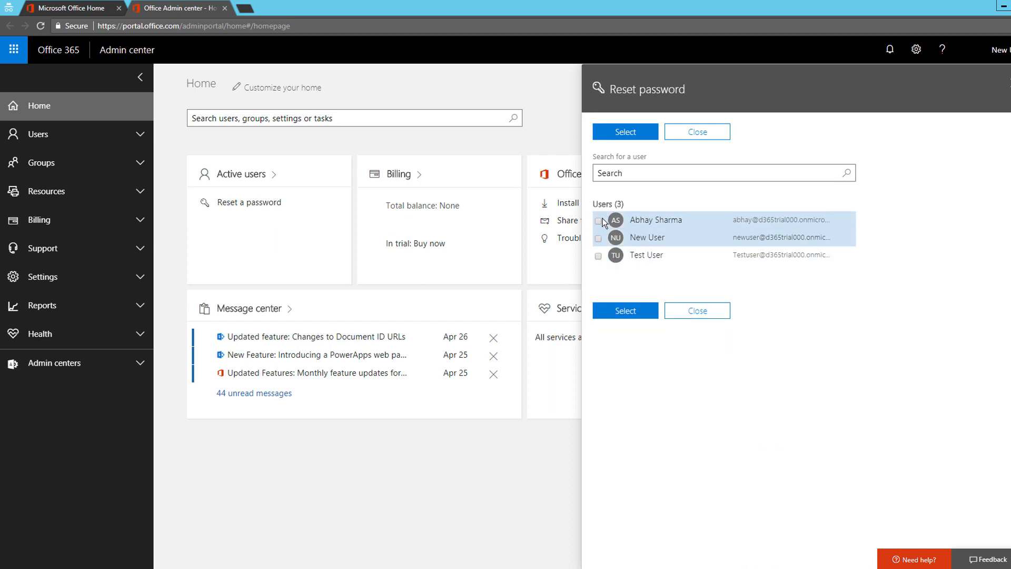
click(658, 257)
click(627, 340)
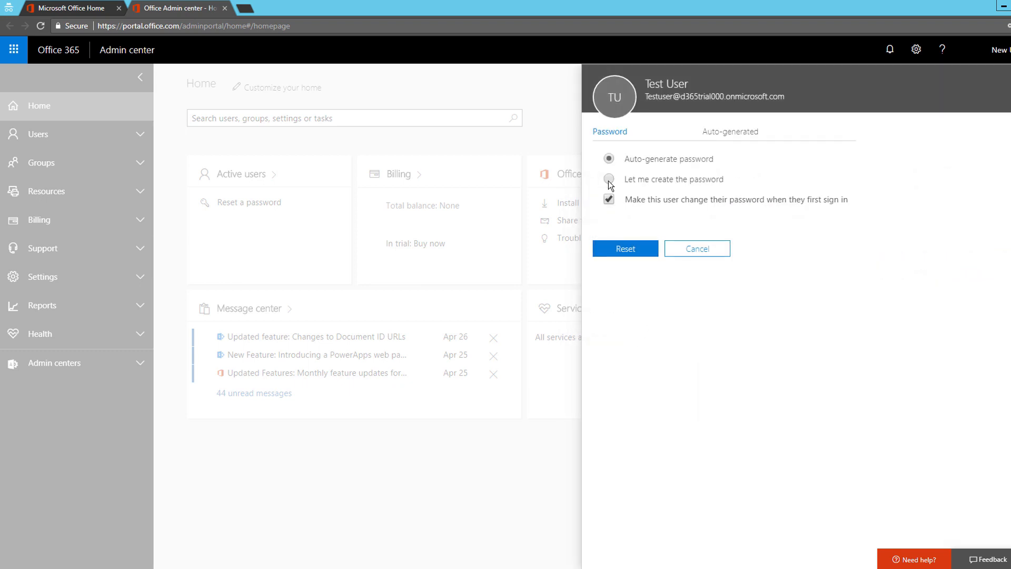
click(608, 180)
click(609, 161)
click(691, 250)
Attempt a manual, no-forced-change password reset on the administrator's account; dismiss the permissions error
click(250, 203)
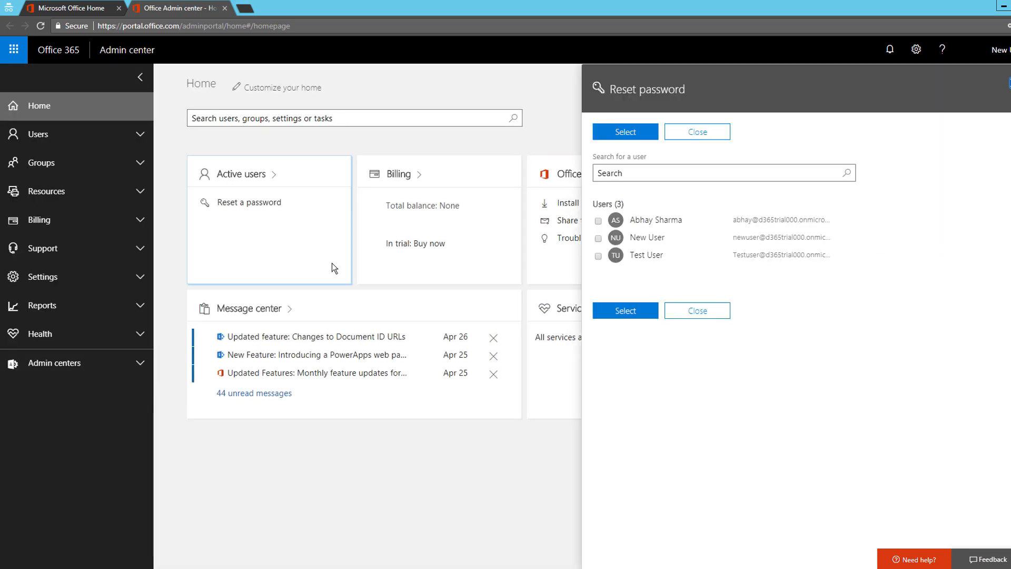
click(656, 220)
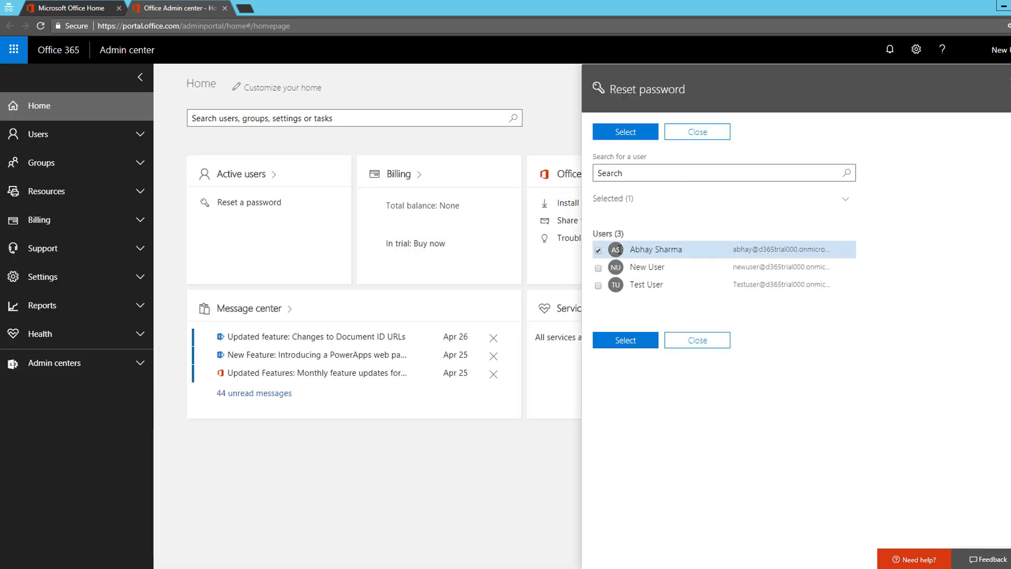
click(626, 340)
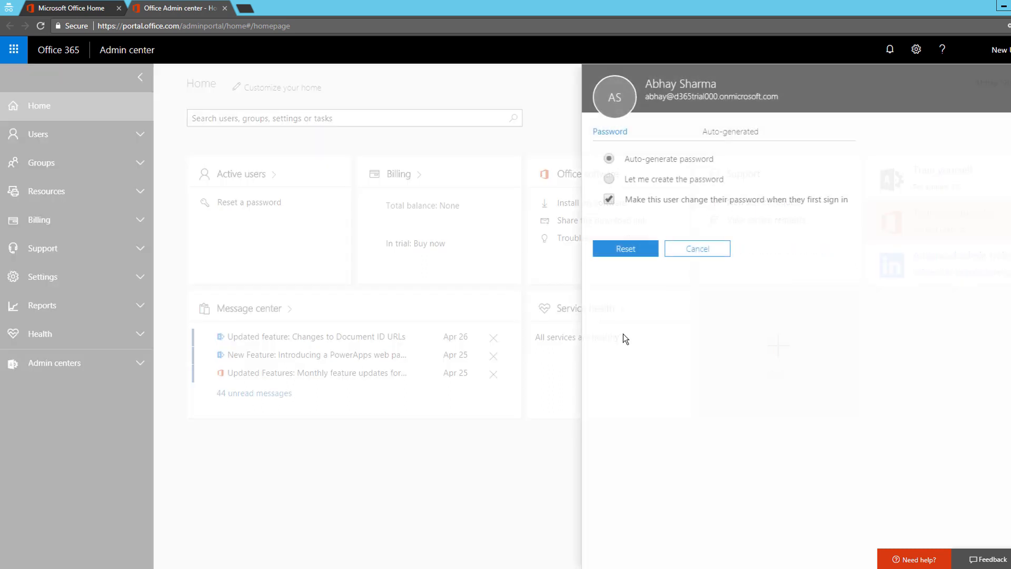
click(622, 180)
click(608, 235)
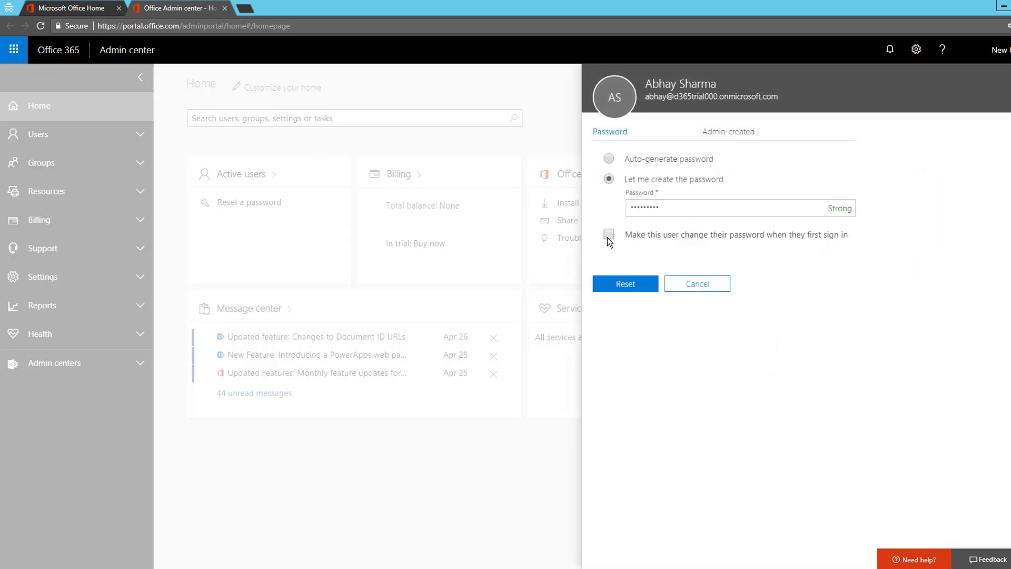
click(643, 285)
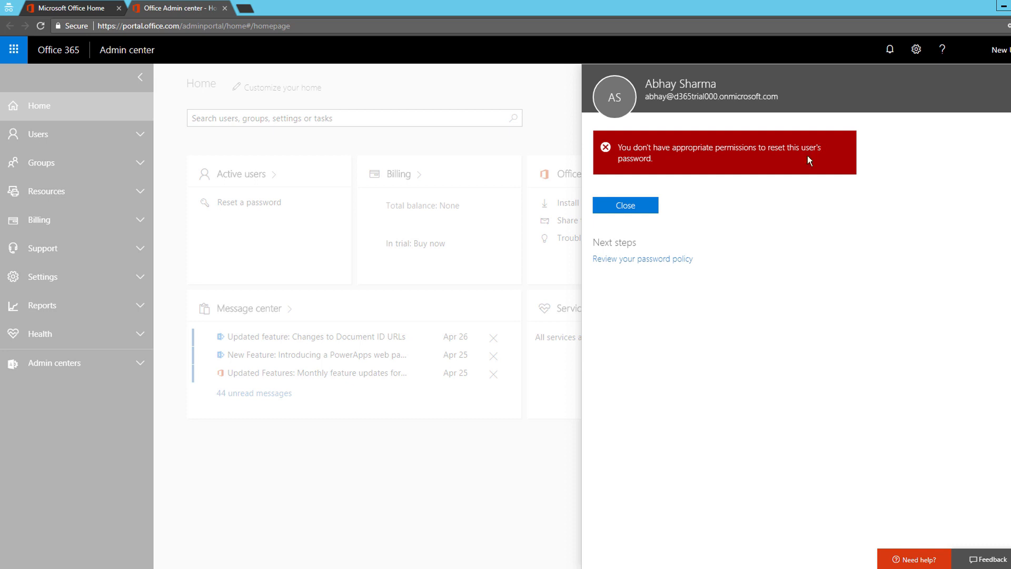
click(628, 210)
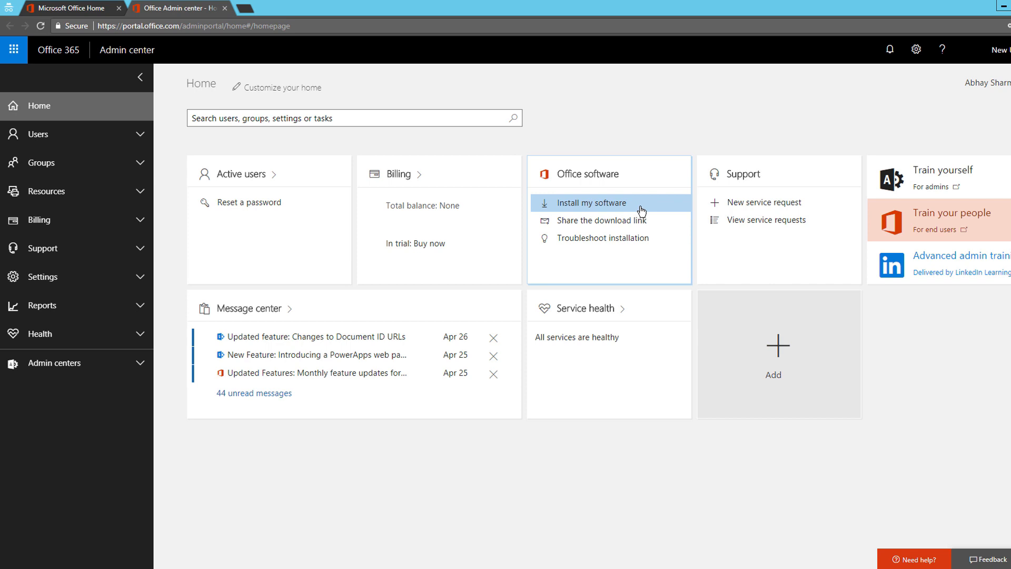
Reset Test User's password to a custom password, then send it by email and close
click(255, 203)
click(598, 256)
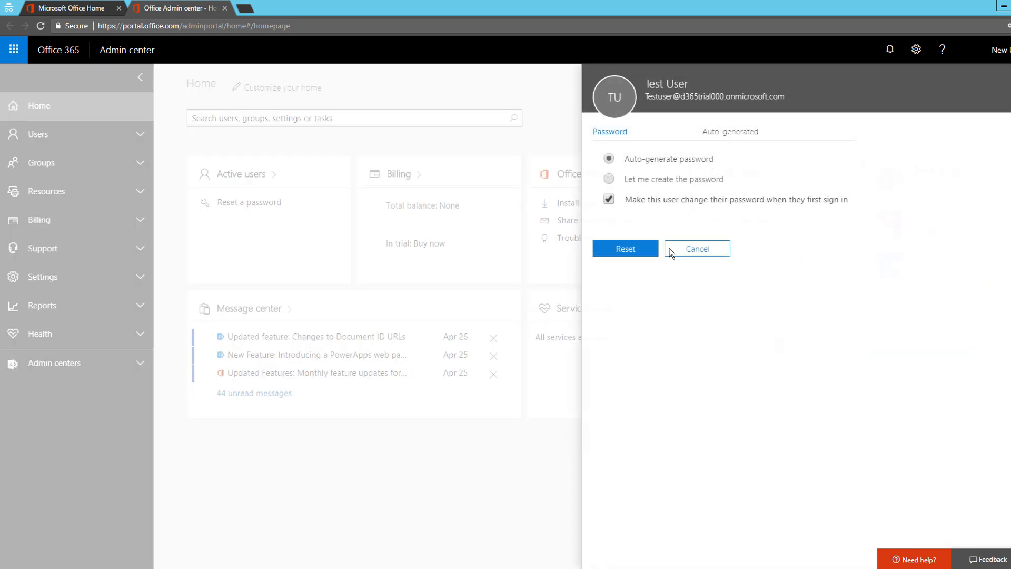
click(610, 180)
click(657, 209)
text(•••••••••)
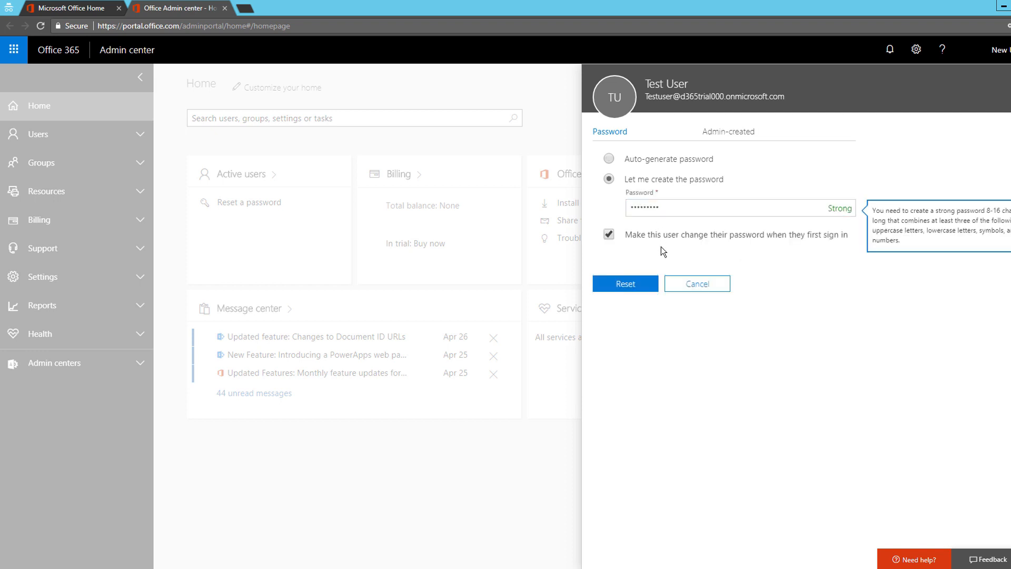
click(624, 285)
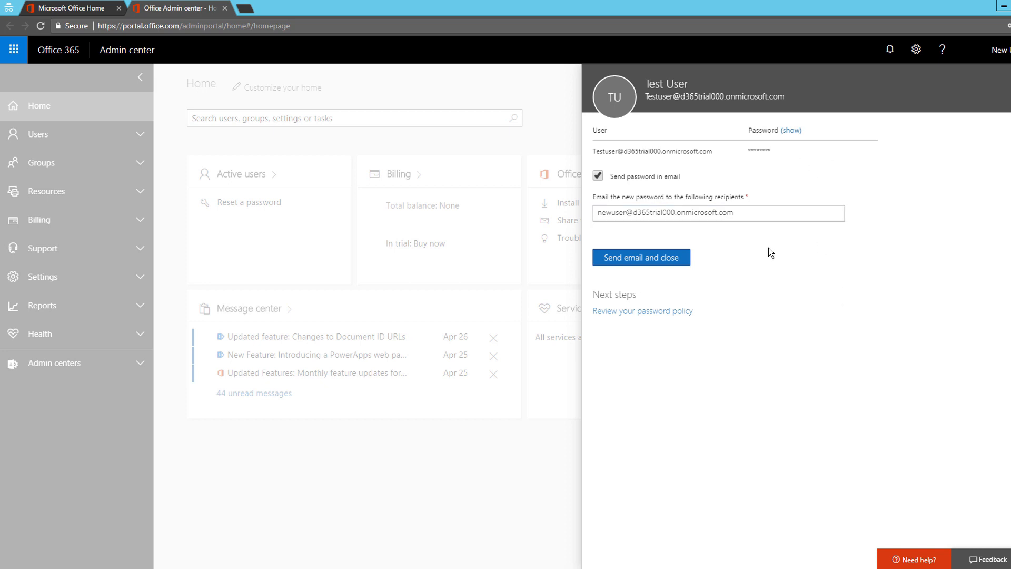
click(1010, 87)
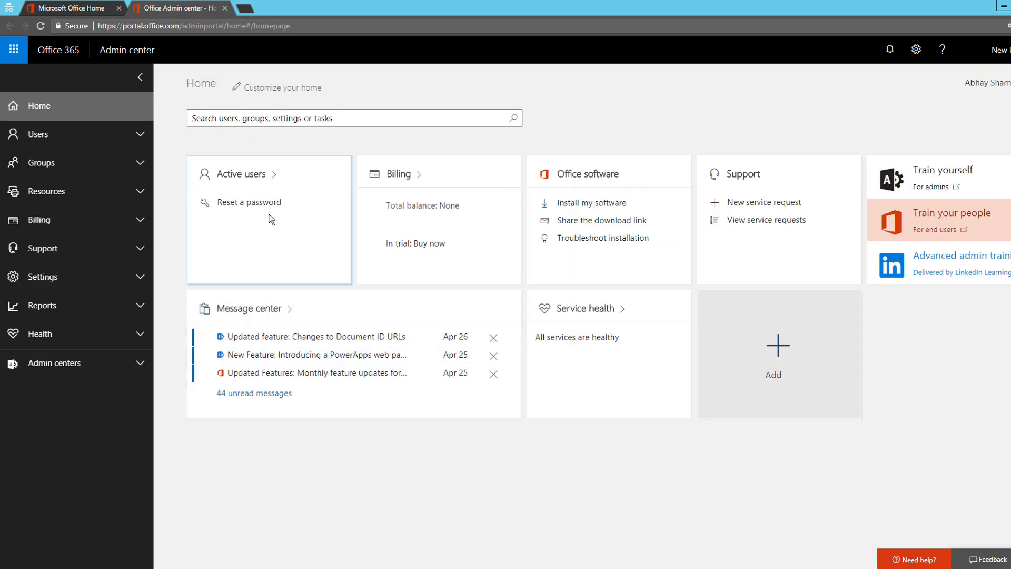
click(418, 176)
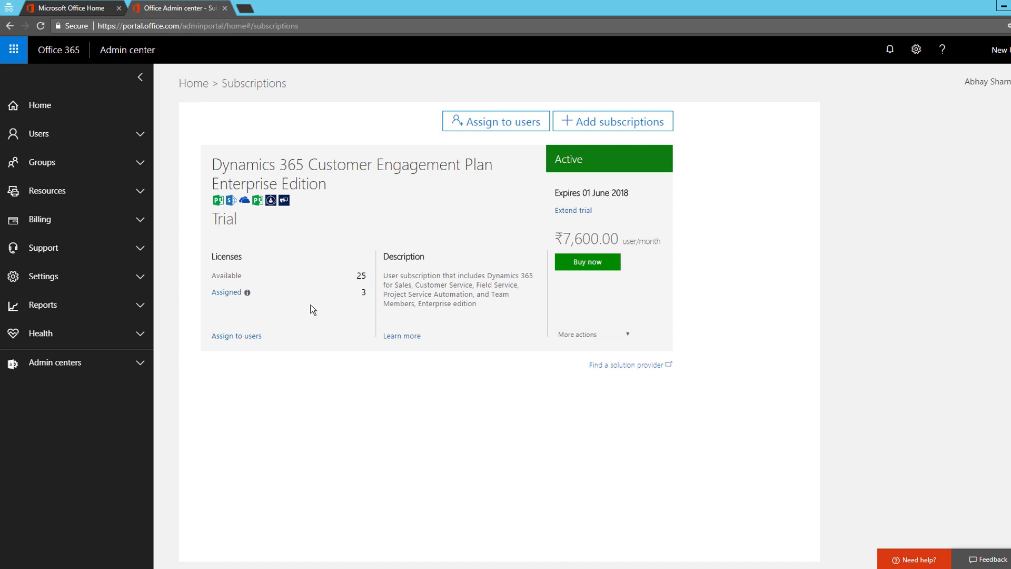
click(611, 330)
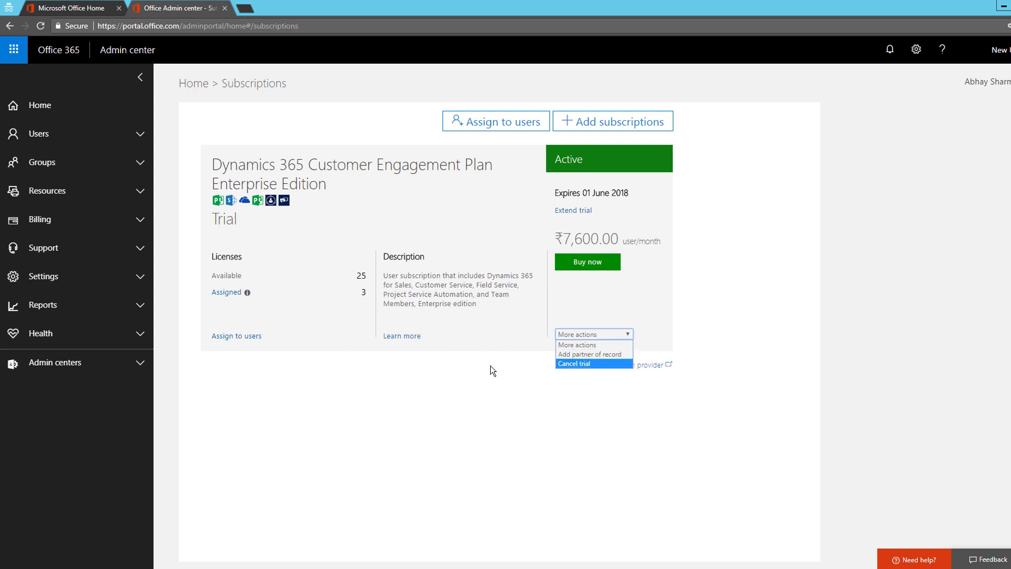
click(578, 365)
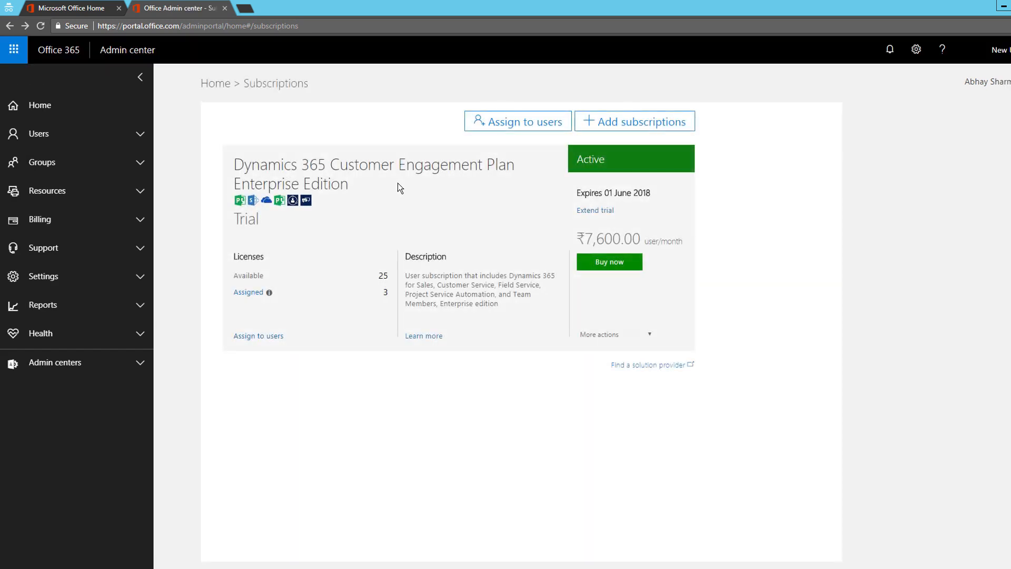
click(218, 84)
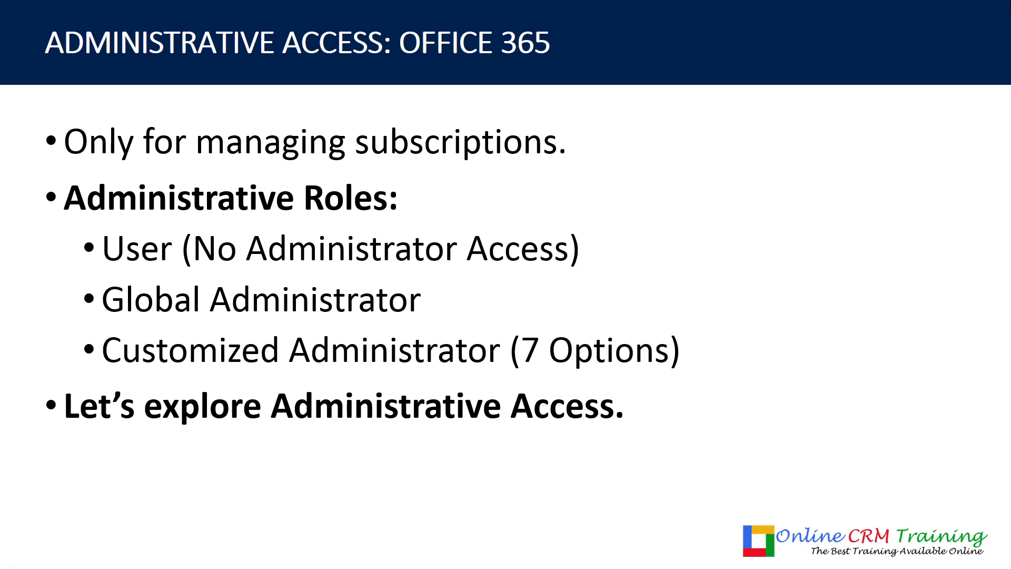
Advance the slideshow to the 'Single Sign On (SSO) & AD Sync with ADFS' slide and show its first bullet
key(Right)
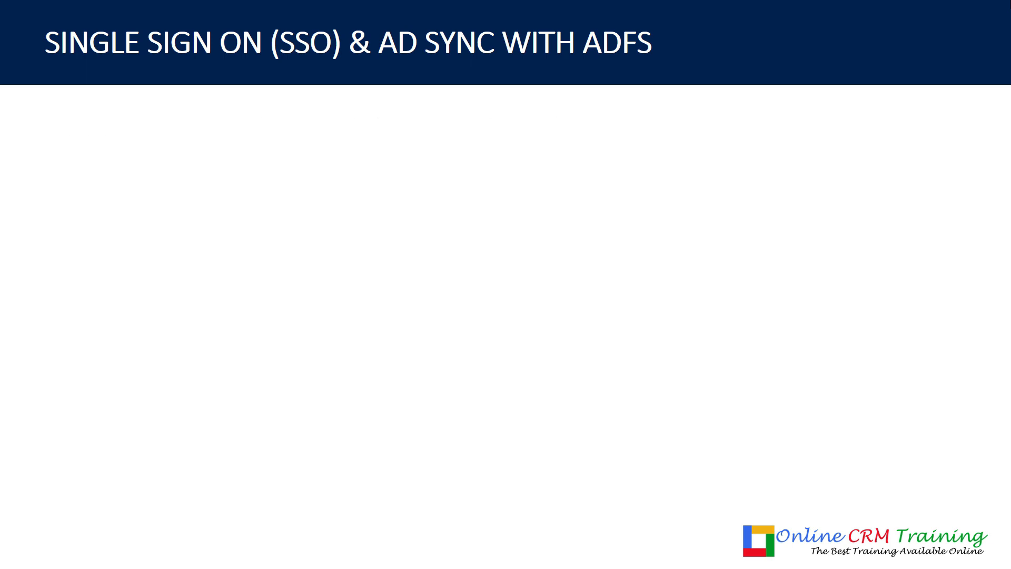
key(Right)
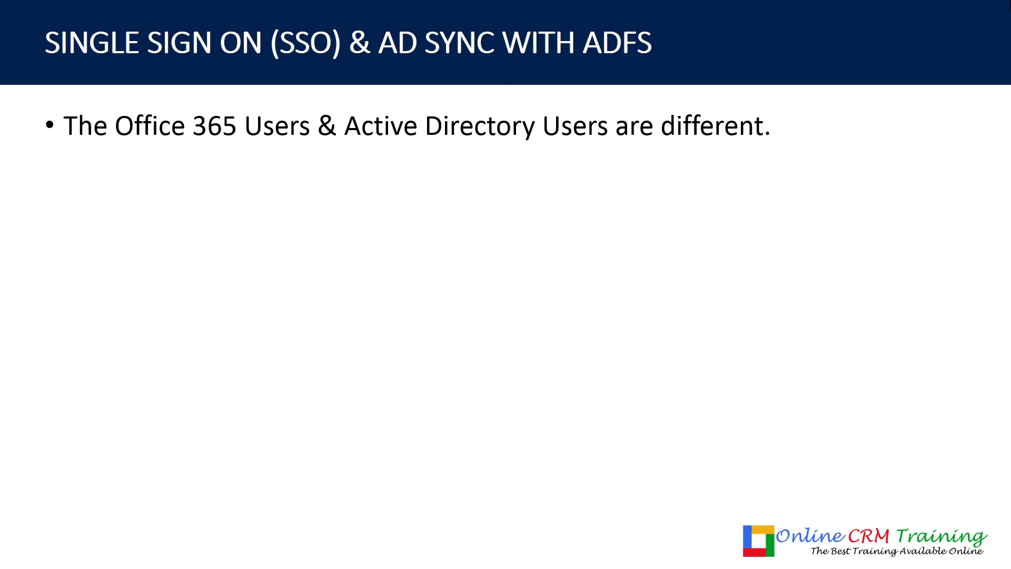